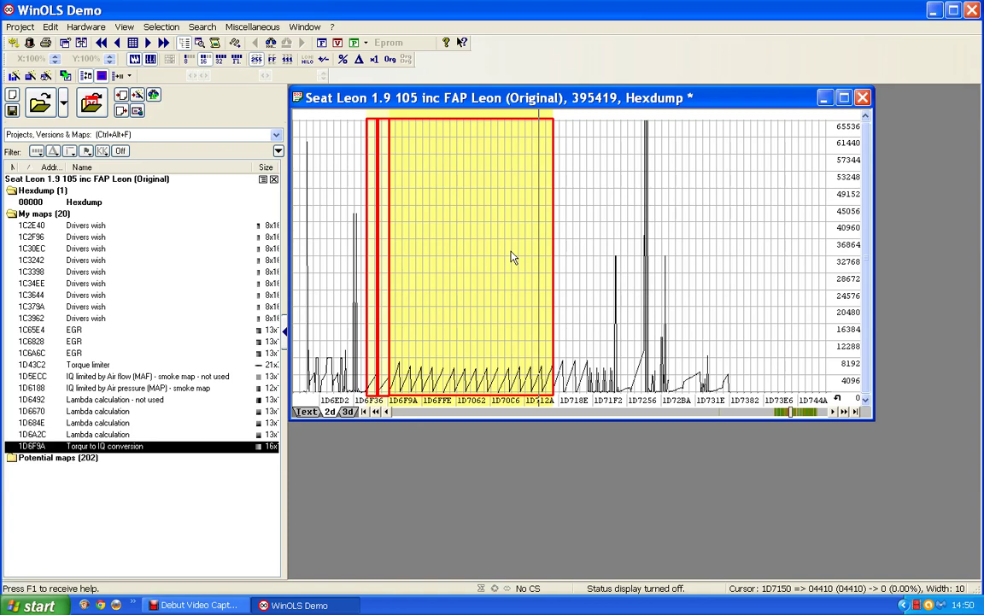
Examine the 2D hexdump page by page from address 1D74AA up to about 1EA900, looking for the boost pressure map.
left_click(811, 413)
left_click(812, 412)
left_click(811, 412)
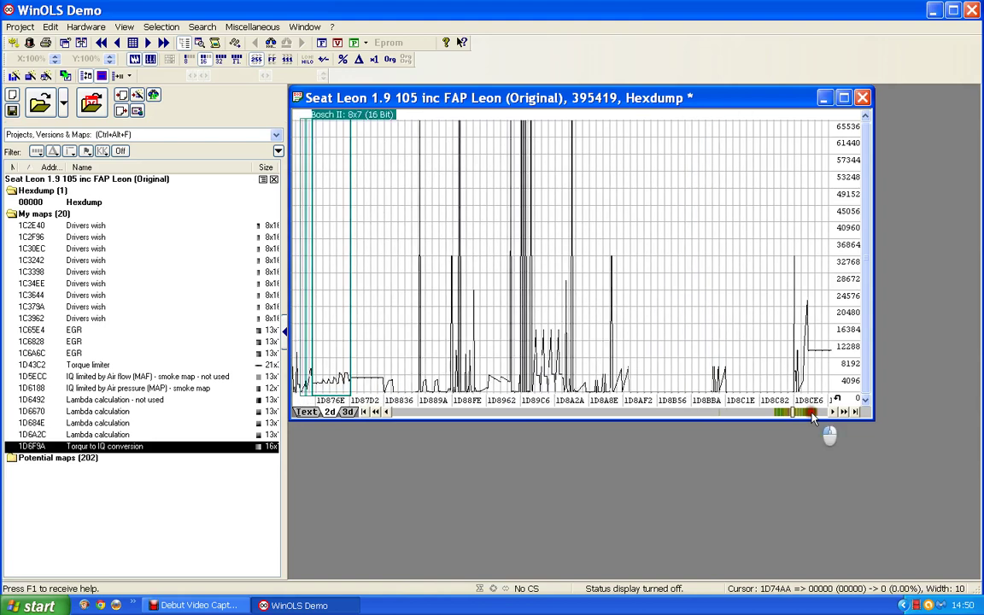
left_click(811, 413)
left_click(812, 412)
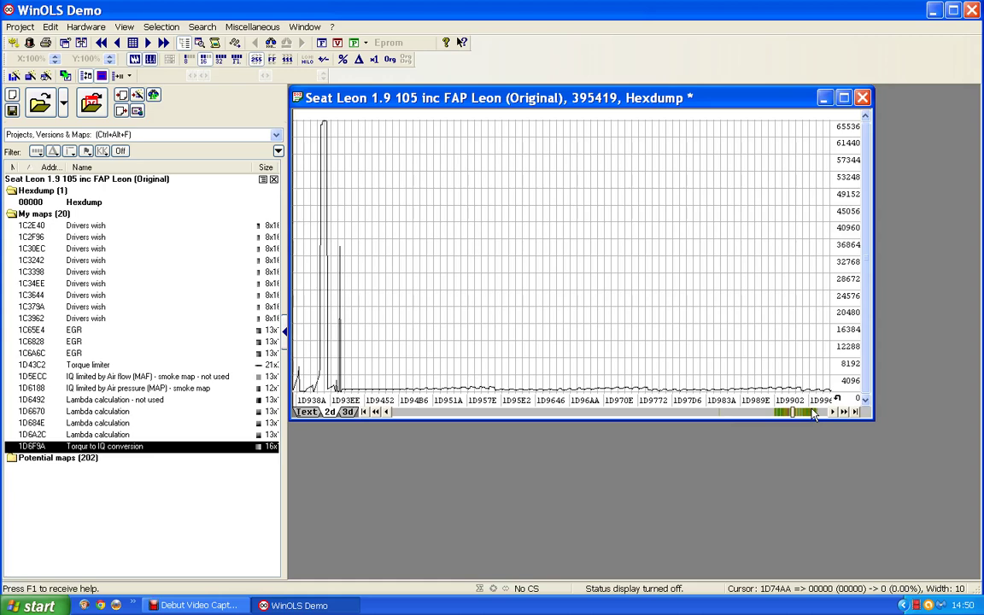
left_click(811, 413)
left_click(811, 412)
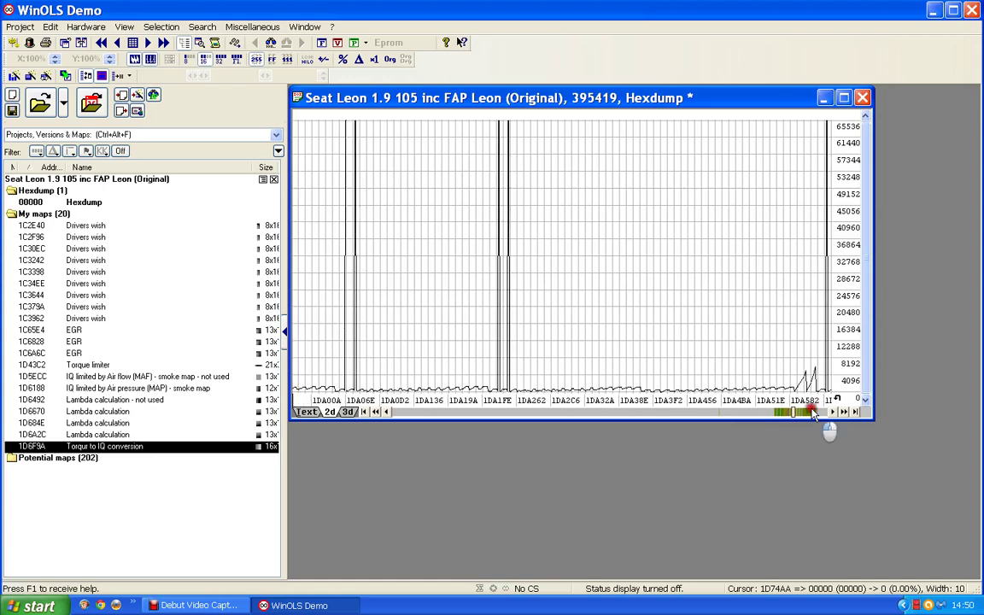
left_click(811, 412)
left_click(811, 412)
left_click(811, 413)
left_click(811, 413)
left_click(811, 413)
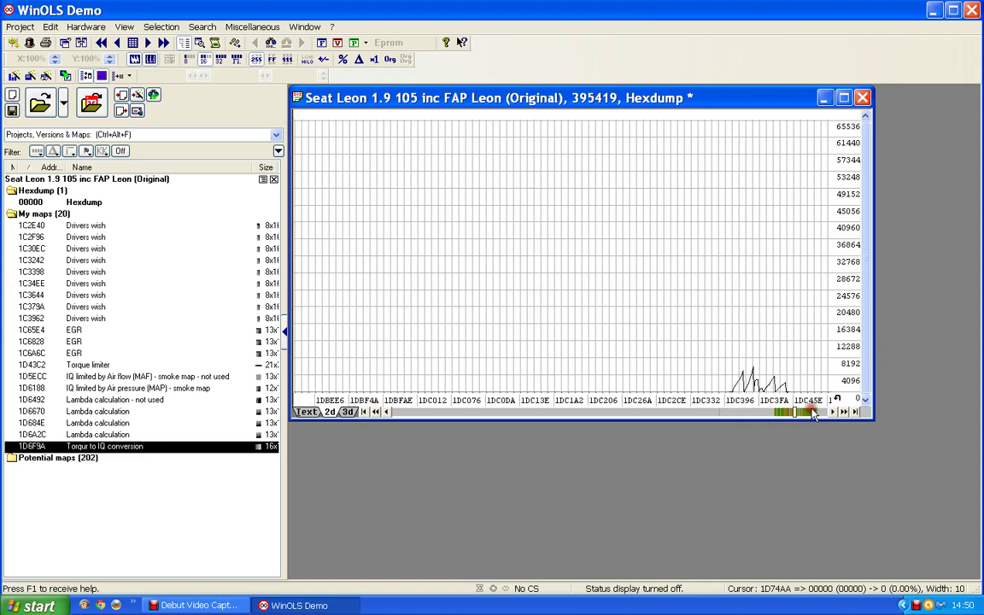
left_click(811, 412)
left_click(812, 412)
left_click(811, 412)
left_click(811, 412)
left_click(812, 413)
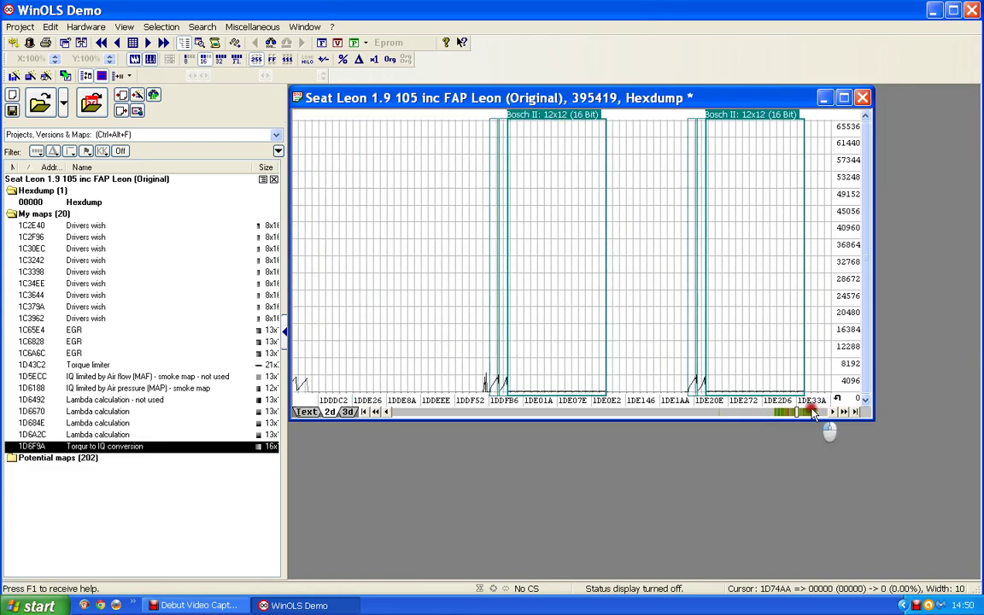
left_click(811, 413)
left_click(811, 413)
left_click(812, 413)
left_click(811, 413)
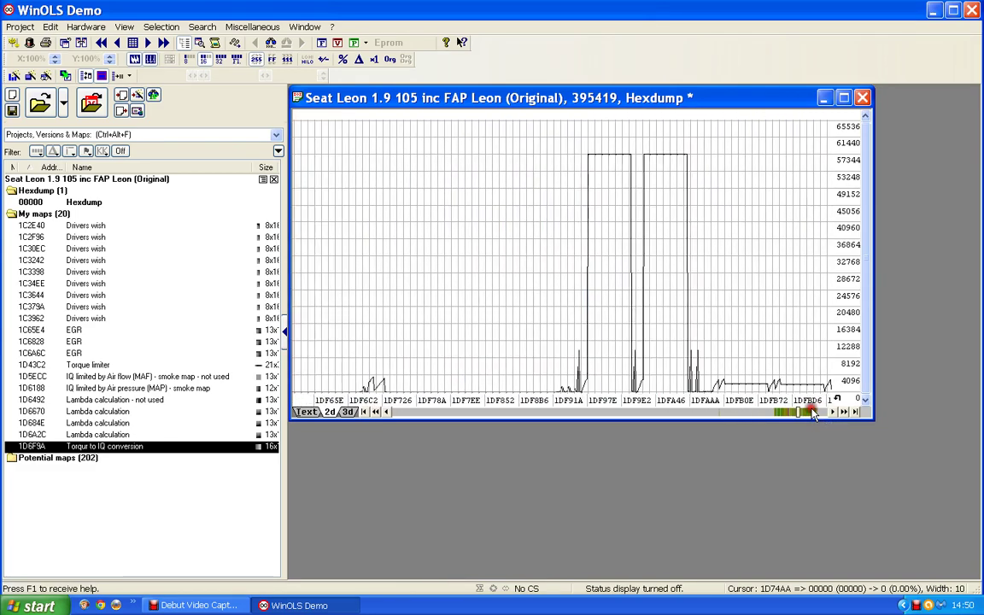
left_click(812, 412)
left_click(811, 412)
left_click(812, 412)
left_click(811, 412)
left_click(812, 412)
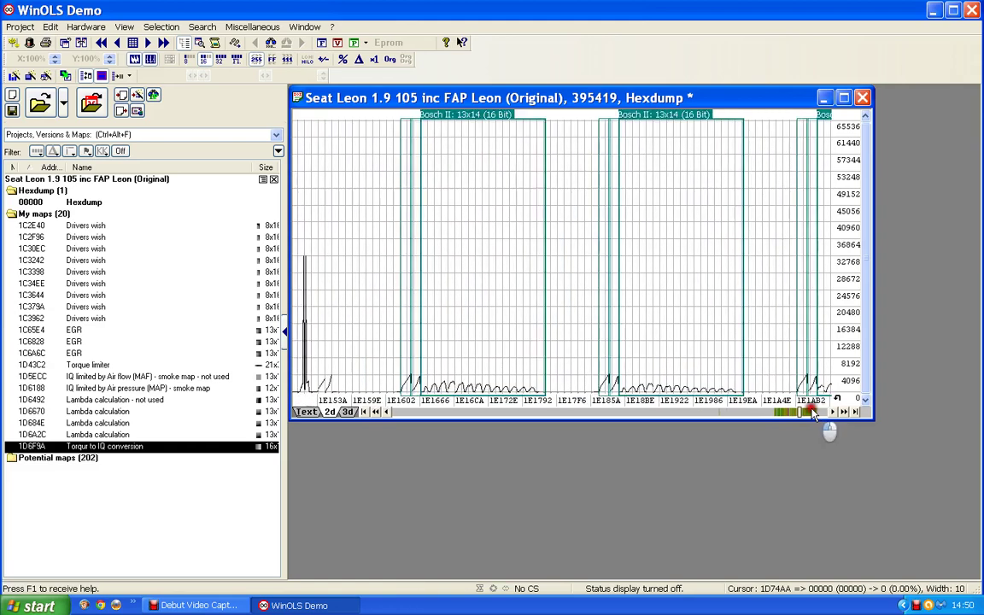
left_click(812, 412)
left_click(811, 413)
left_click(811, 412)
left_click(811, 412)
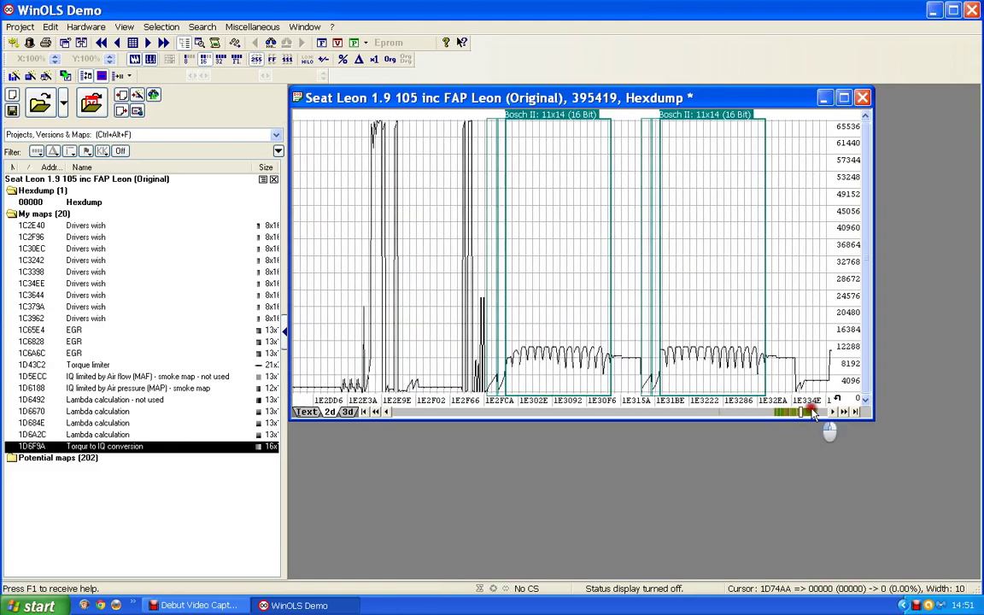
left_click(811, 412)
left_click(811, 412)
left_click(811, 413)
left_click(812, 412)
left_click(811, 412)
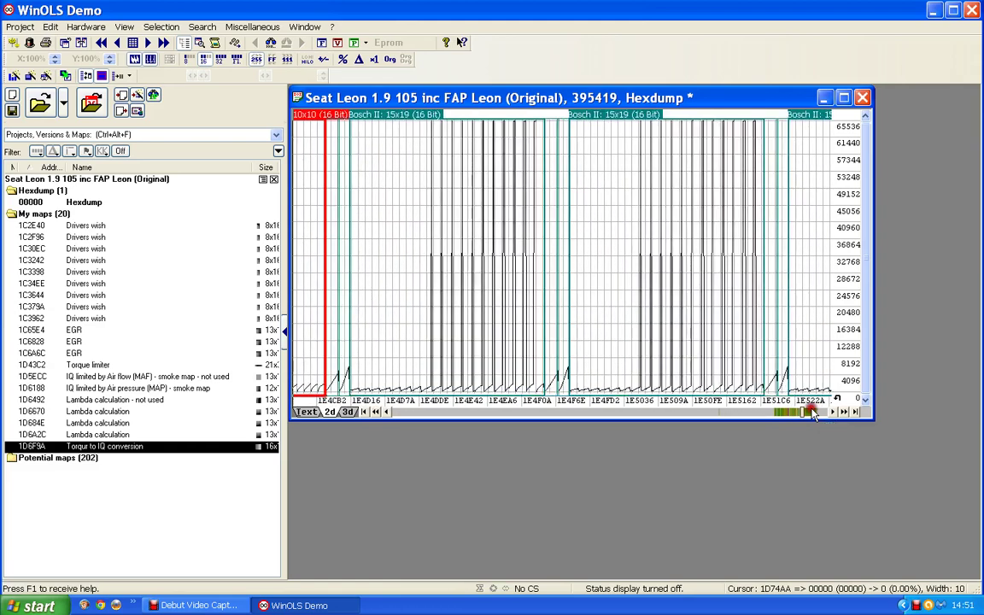
left_click(811, 412)
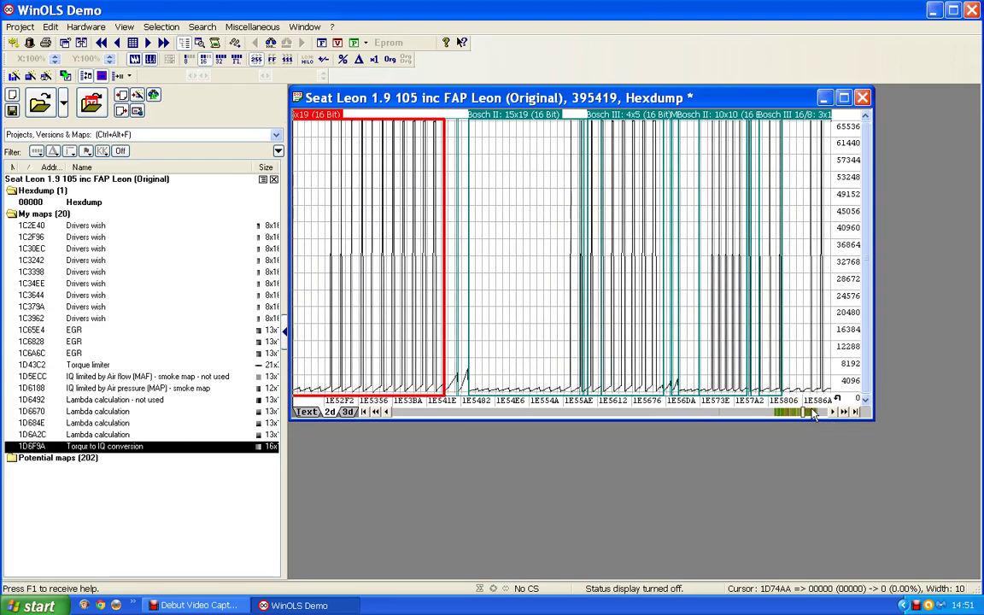
left_click(812, 413)
left_click(811, 412)
left_click(813, 413)
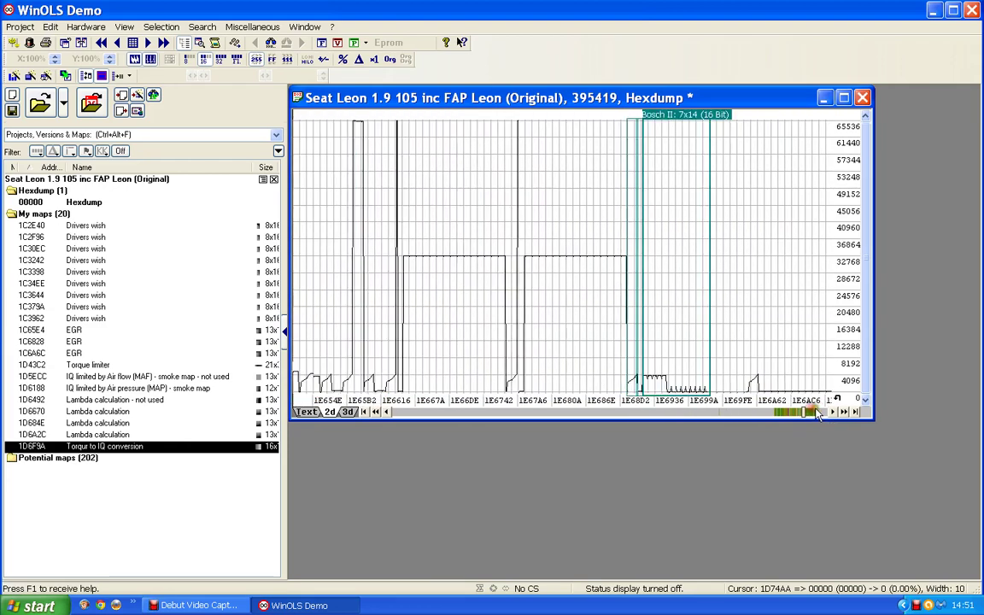
left_click(816, 412)
left_click(817, 412)
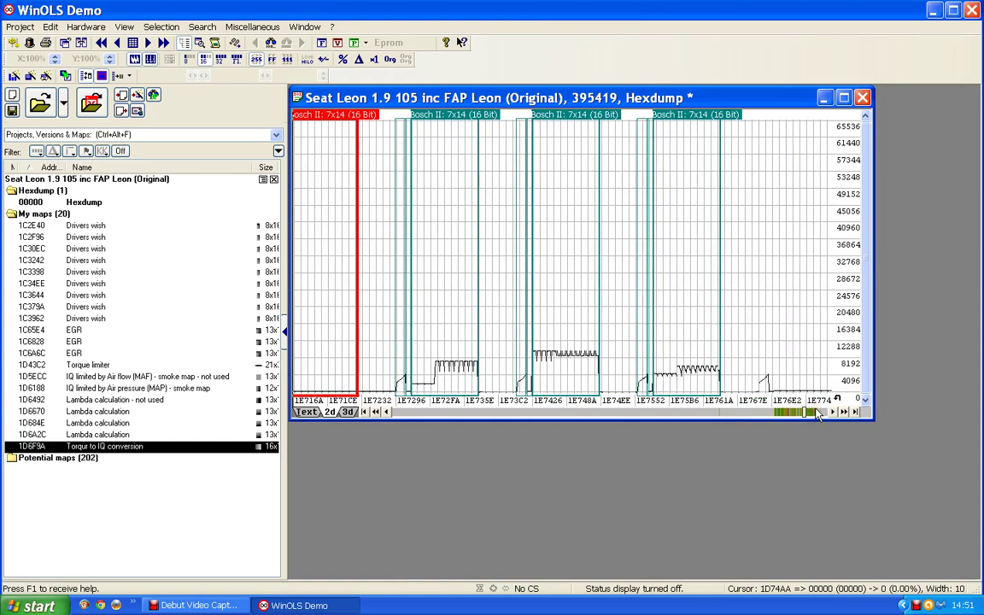
left_click(817, 413)
left_click(817, 413)
left_click(817, 412)
left_click(818, 412)
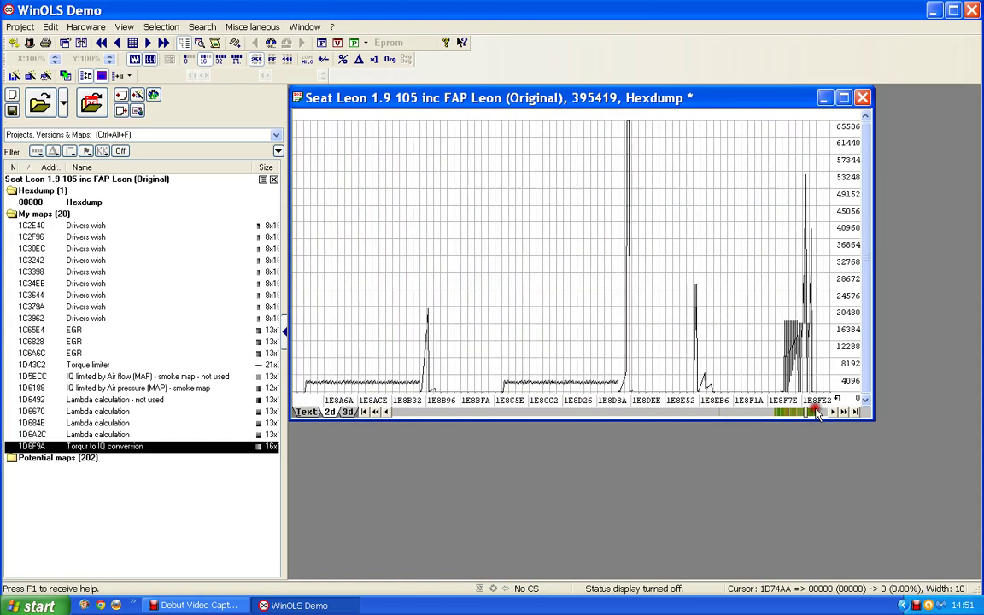
left_click(818, 412)
left_click(820, 413)
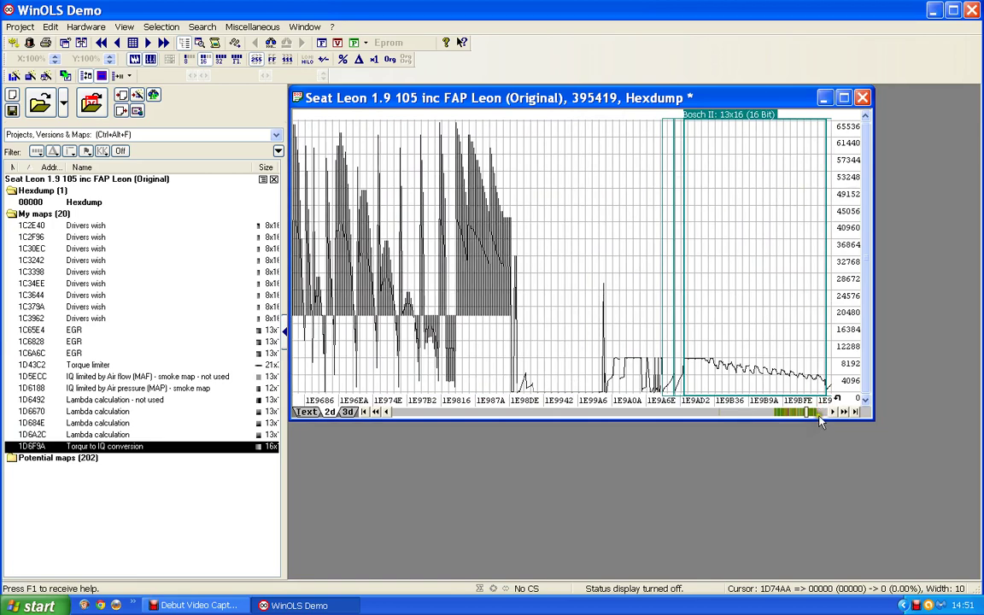
left_click(818, 412)
left_click(820, 413)
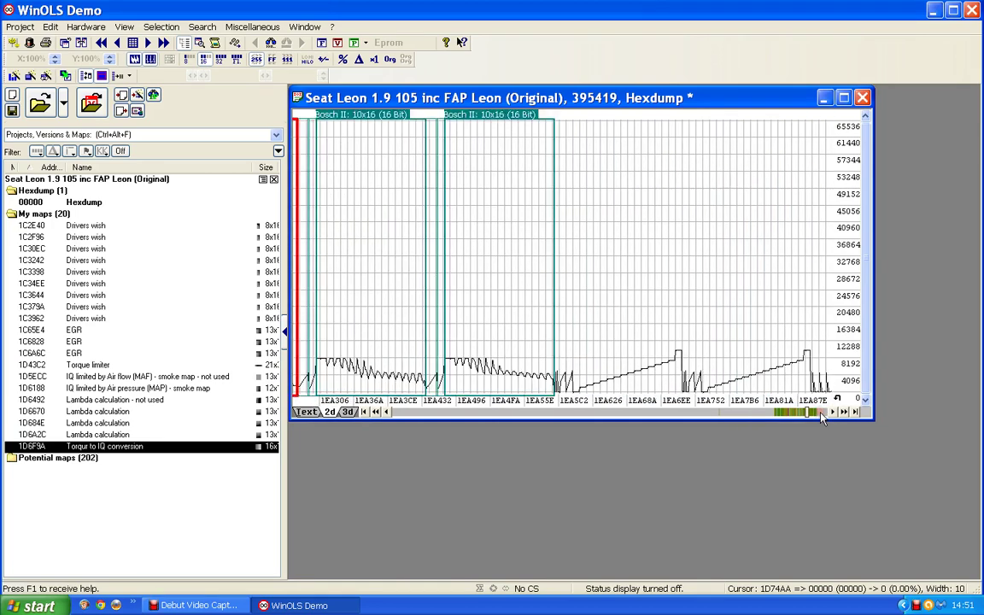
left_click(820, 412)
Examine the consecutive 10x15, 10x16, 10x11, 10x10 and 12x12 potential maps from about address 1EAC02 onward, and return to the 10x15 one.
scroll(701, 310, "down", 2)
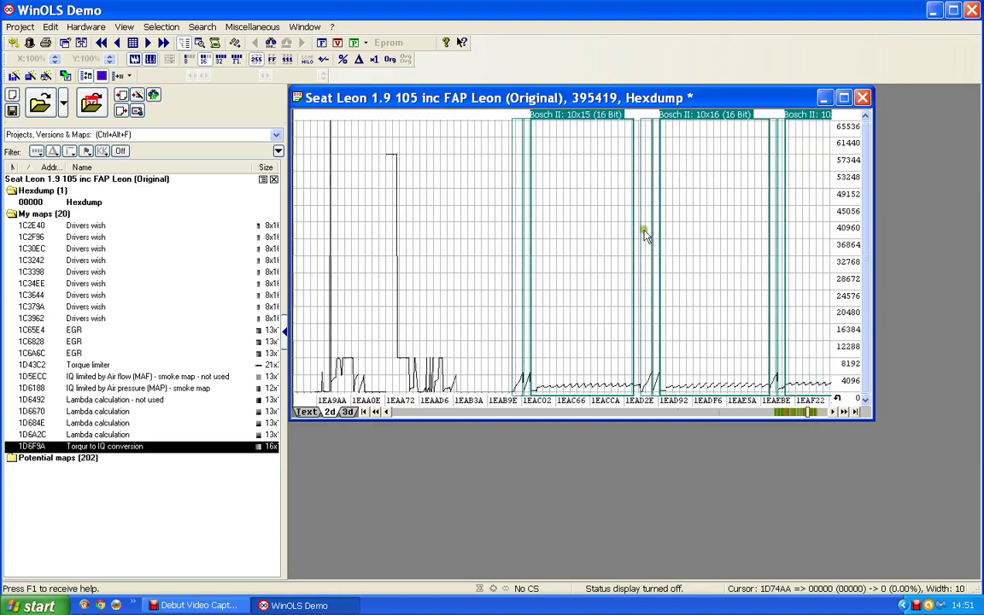
scroll(645, 235, "down", 3)
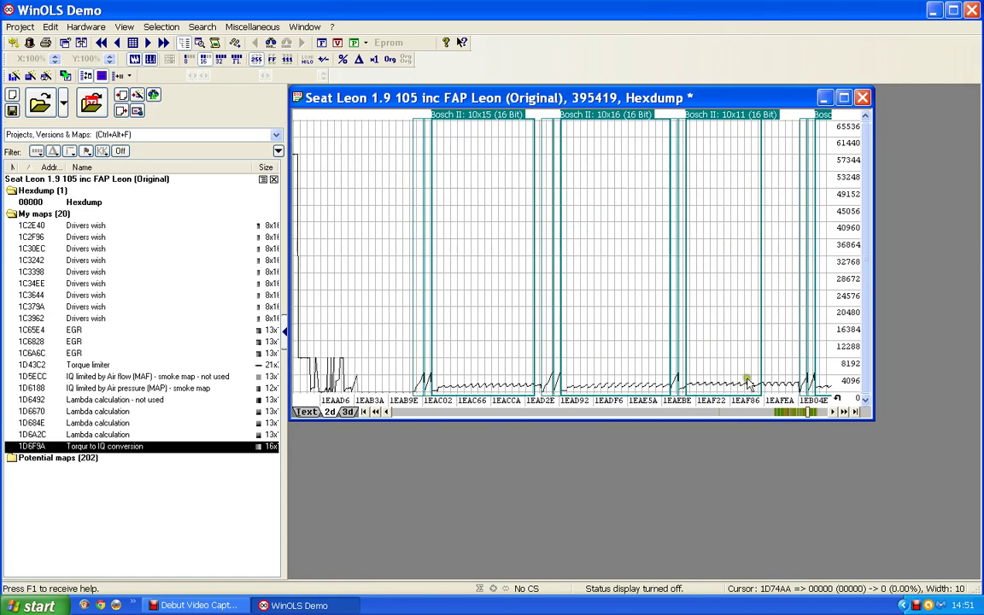
left_click(818, 413)
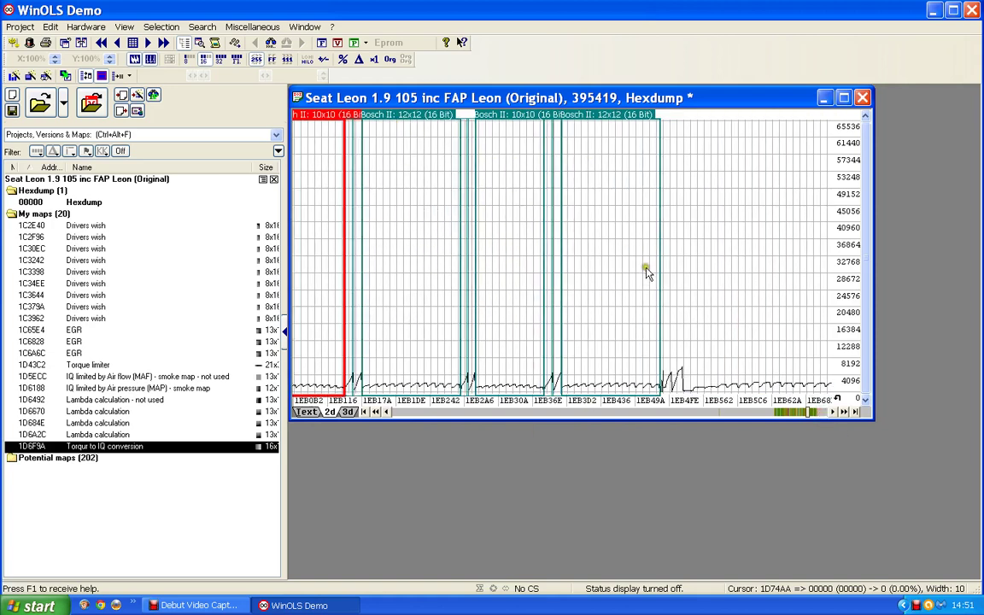
left_click(843, 411)
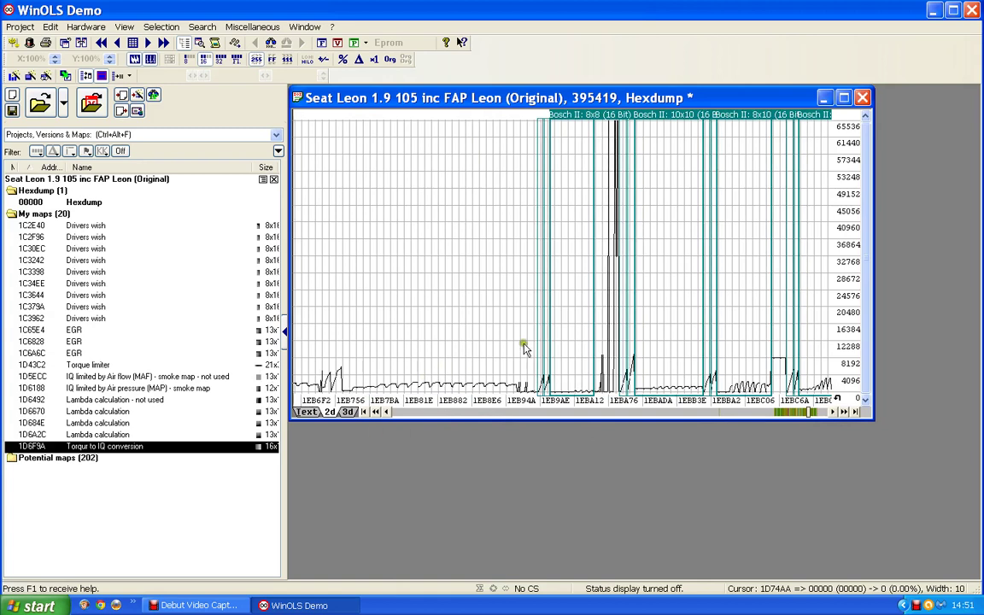
left_click(537, 413)
left_click(536, 413)
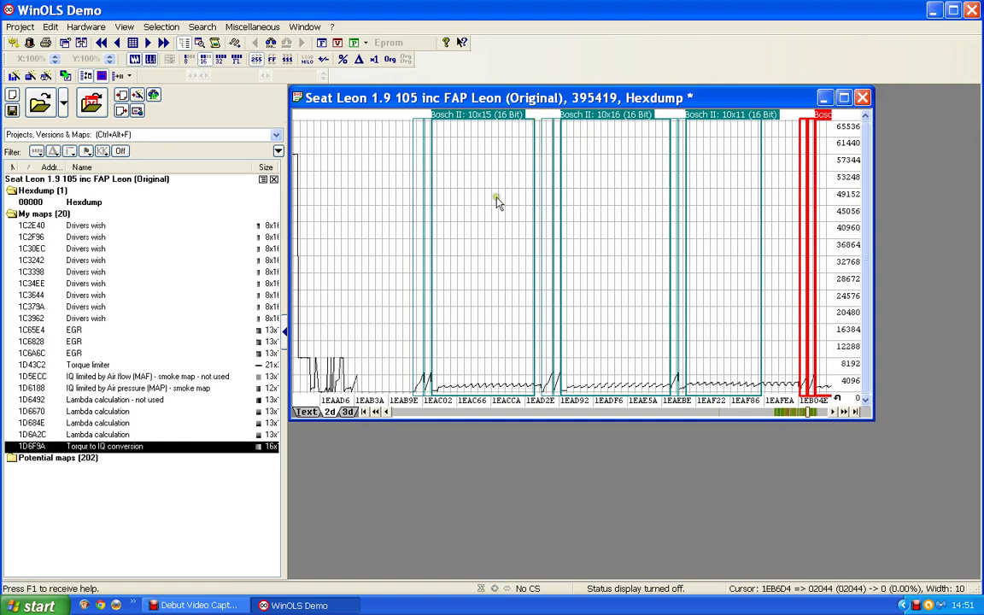
Add the 10x15 potential map at 1EAC18 to the project's maps, check its values and 3D surface, and close its window.
double_click(482, 118)
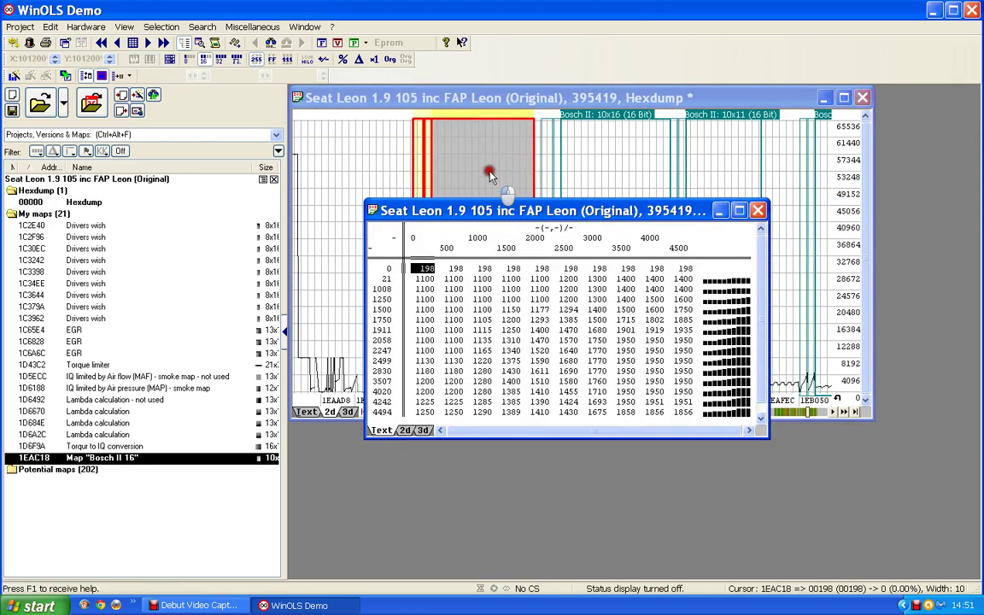
left_click_drag(468, 210, 444, 147)
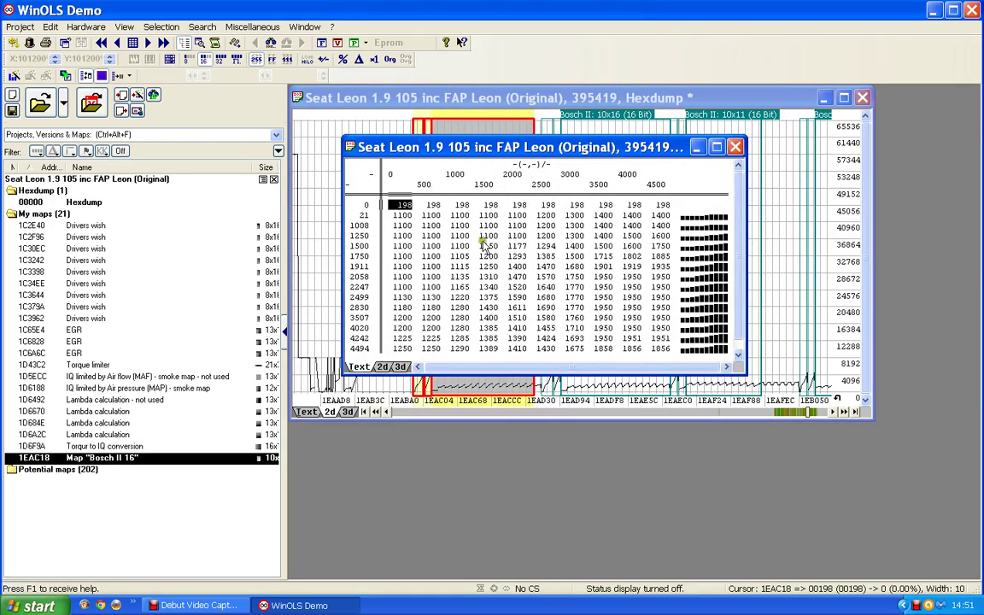
left_click(400, 366)
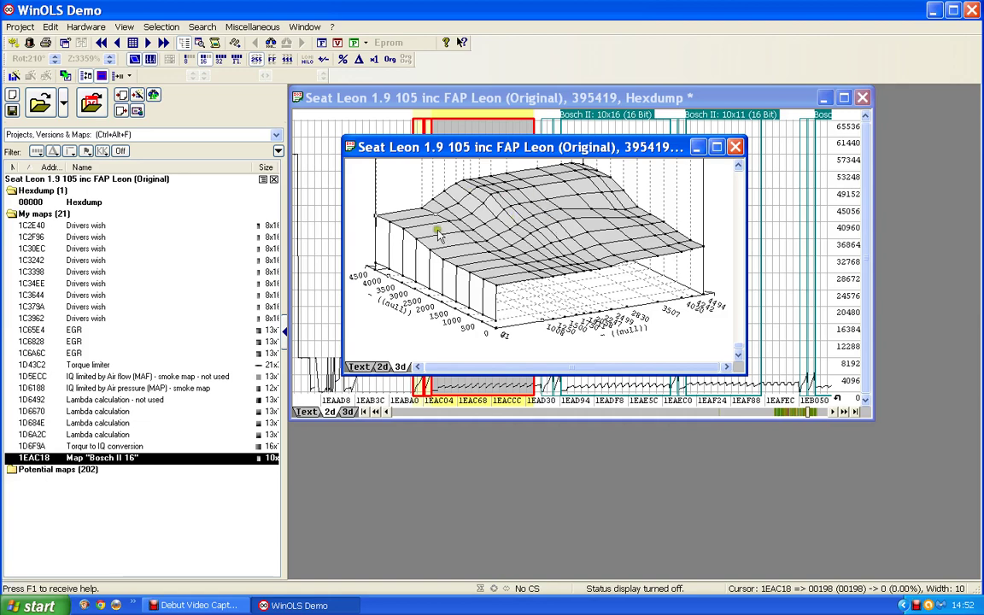
left_click(735, 148)
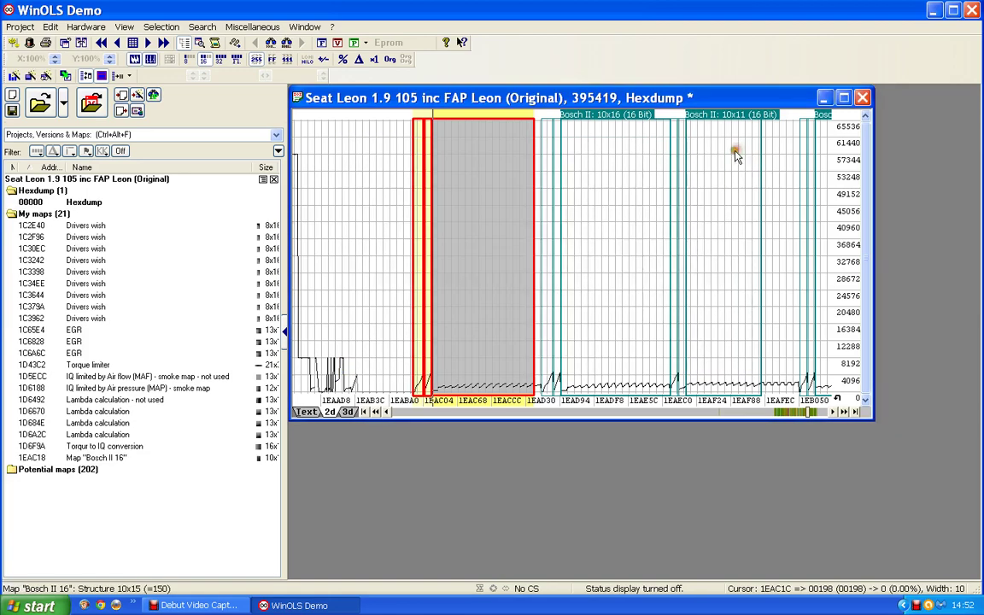
Reopen the 10x15 map at 1EAC18 as a table of values and shrink its window to fit the table.
double_click(465, 252)
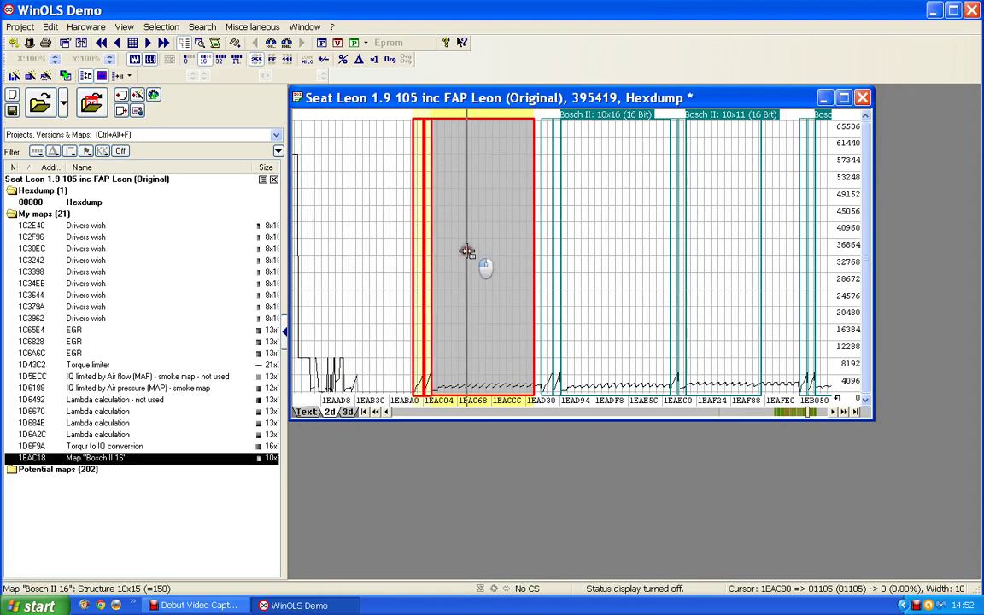
left_click(396, 547)
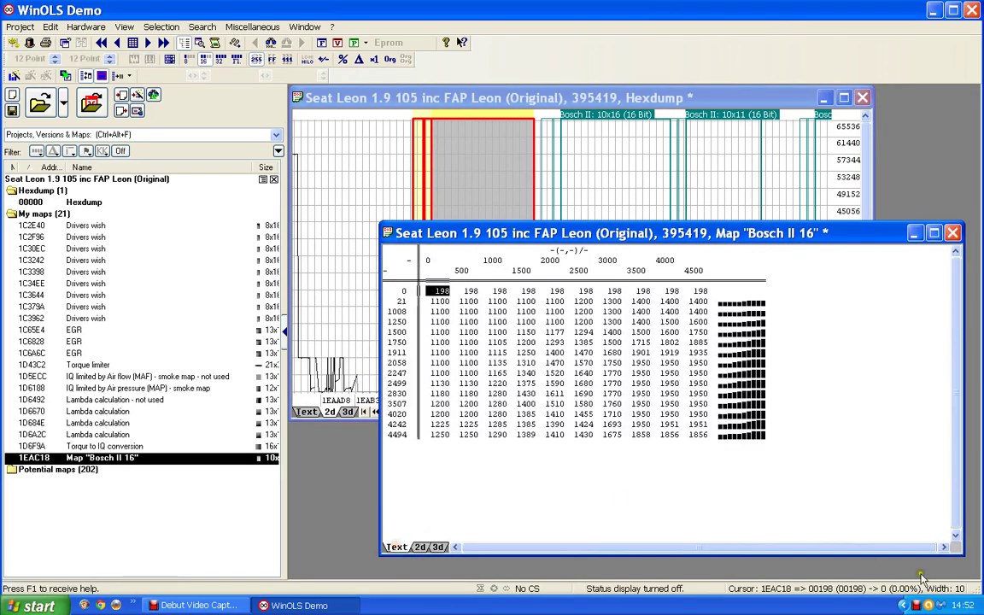
left_click_drag(959, 553, 802, 461)
Describe the map's Y-axis as "Engine speed" with the unit rpm.
double_click(402, 352)
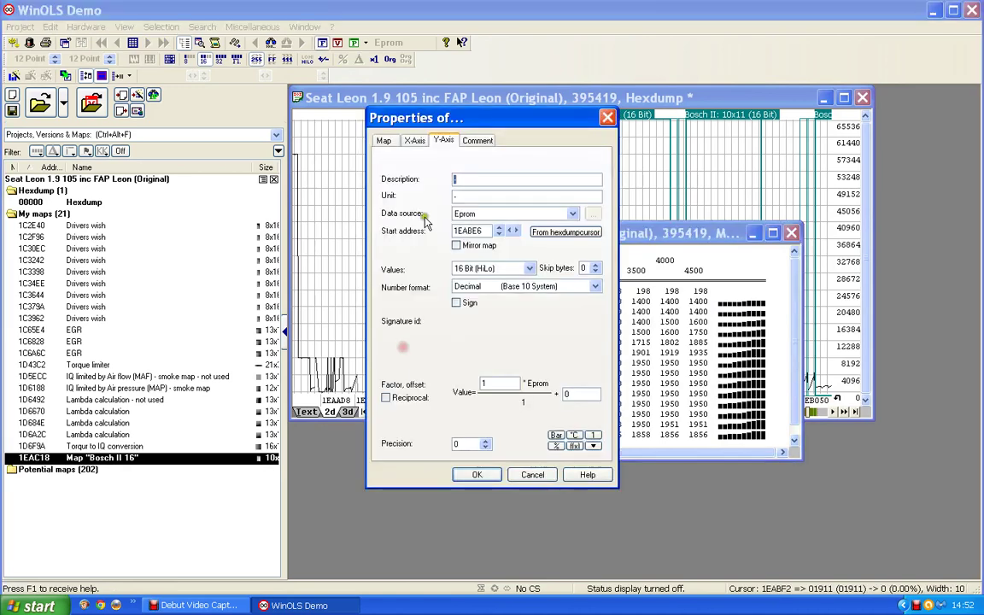
type("Engine speed")
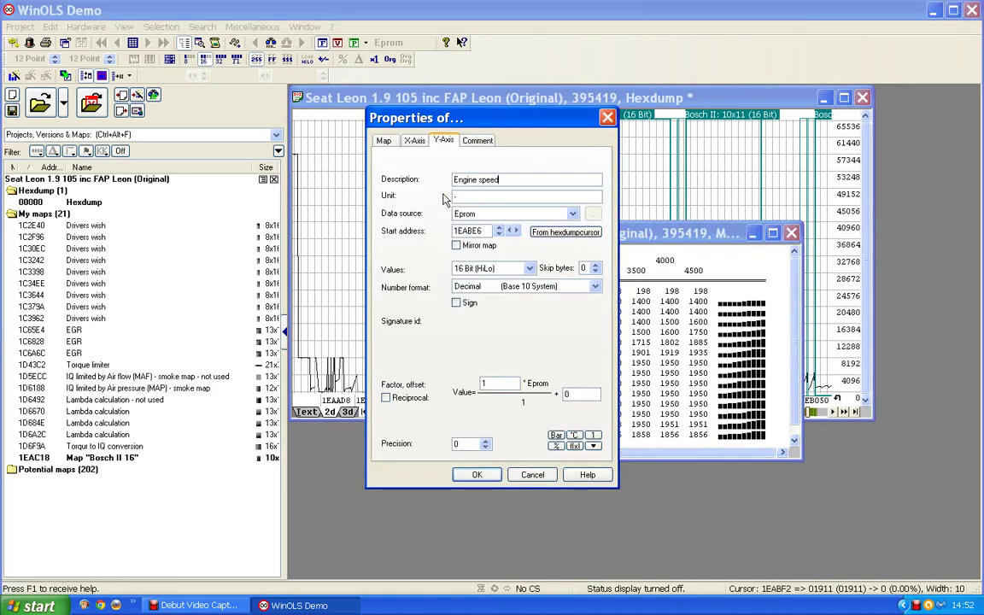
left_click_drag(462, 196, 378, 201)
type("rpm")
Describe the map's X-axis as "IQ" in mg/stroke, with factor 0.01 and a precision of one decimal, and apply the axis properties.
left_click(414, 141)
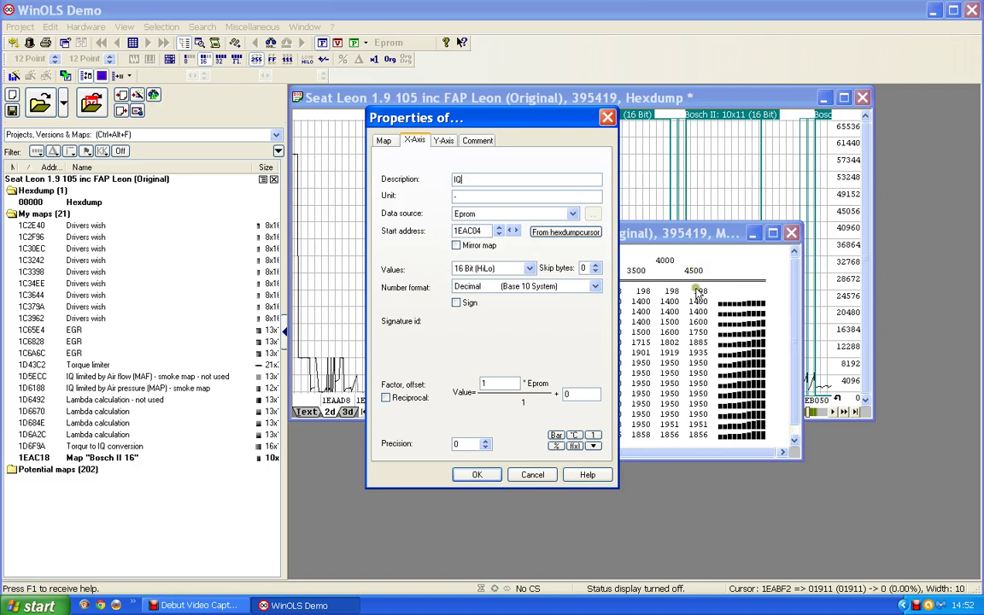
double_click(457, 196)
type("mg/stroke")
double_click(499, 383)
type("0,01")
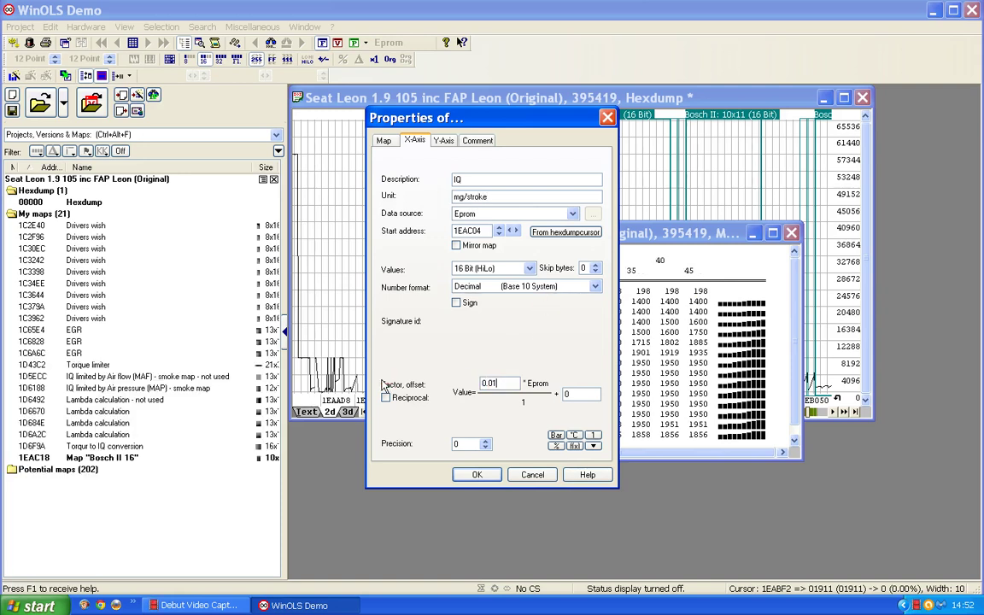
left_click(486, 444)
left_click(476, 474)
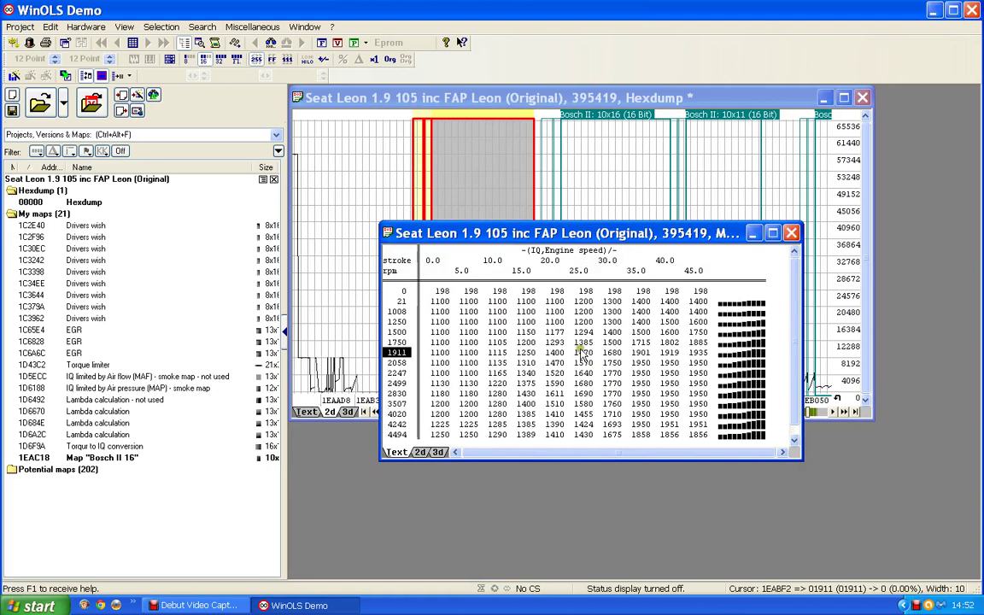
Name the 10x15 map at 1EAC18 "Boost map" and describe its values as "Boost pressure".
left_click(497, 329)
key("ctrl+e")
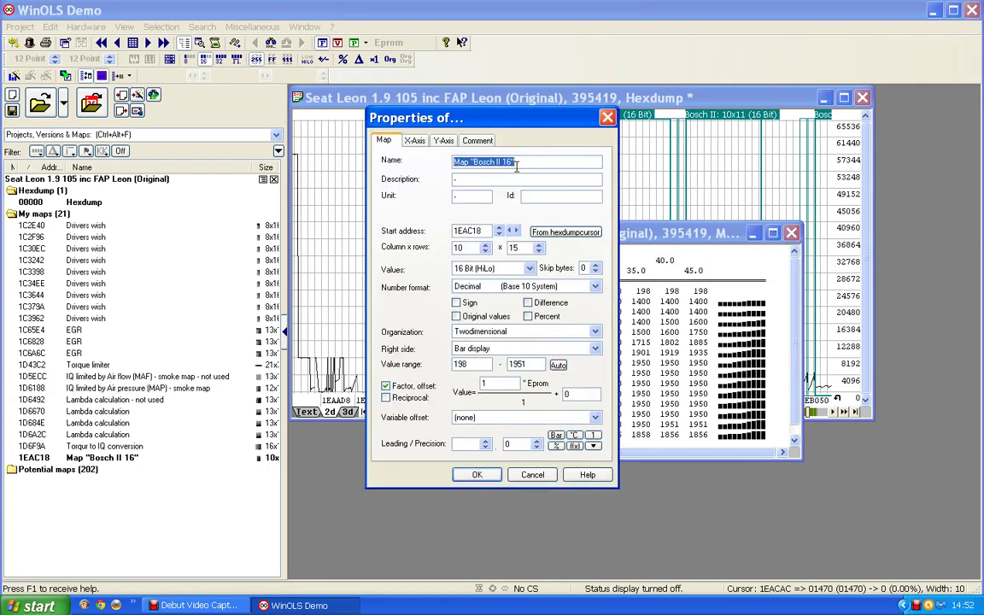
type("Boost map")
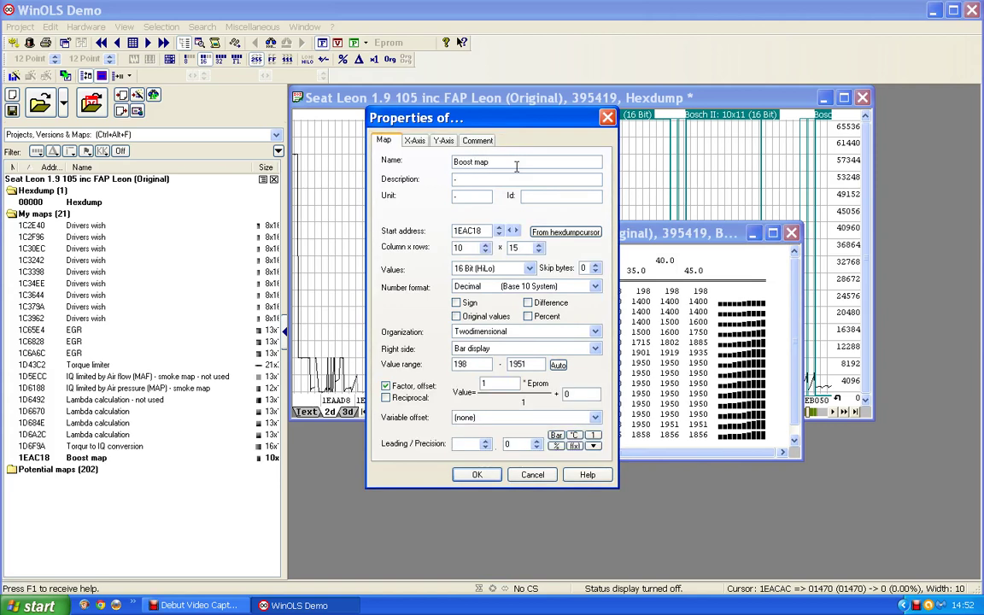
left_click(462, 179)
key("BackSpace")
type("Boost")
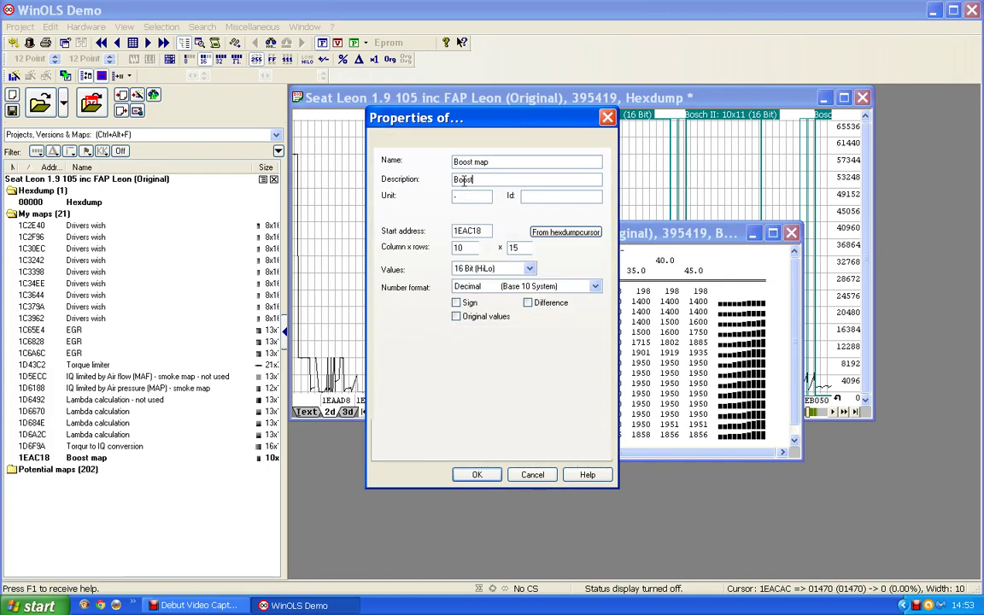
type(" pressure")
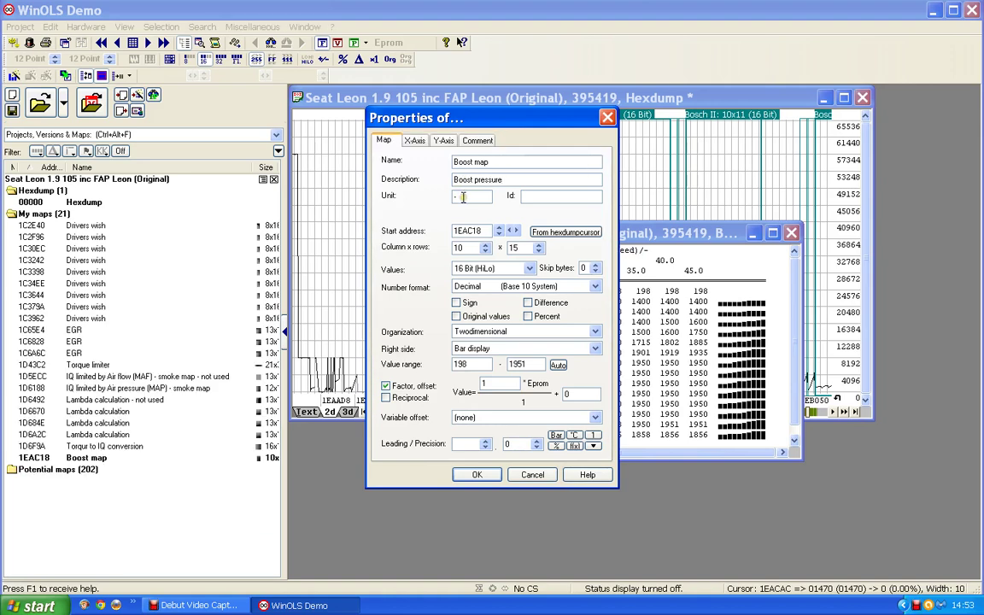
Set the map's value unit to mbar, apply the properties and close the map window.
left_click(462, 197)
key("BackSpace")
type("mba")
left_click(449, 200)
left_click(475, 479)
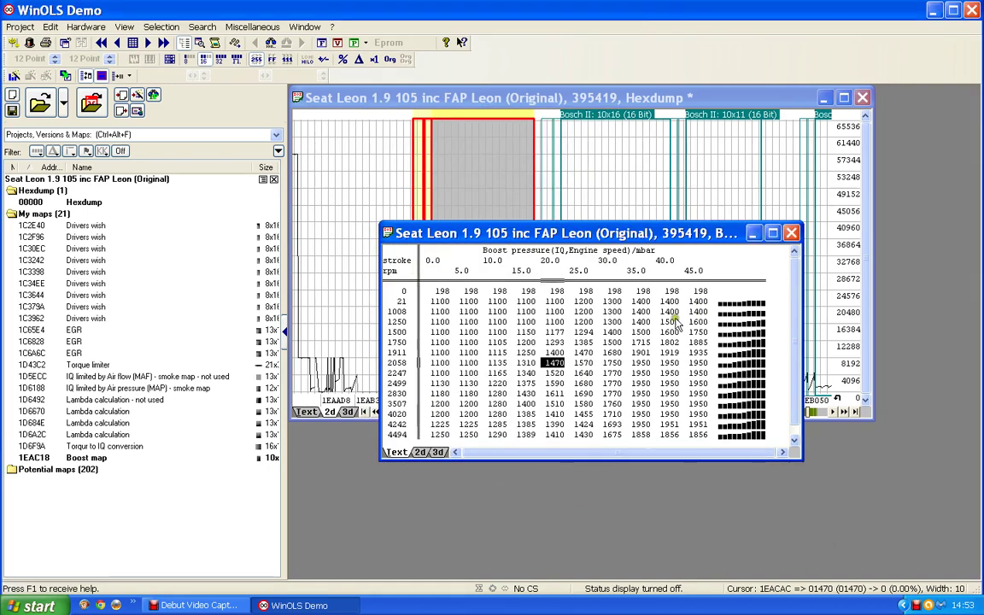
left_click(792, 233)
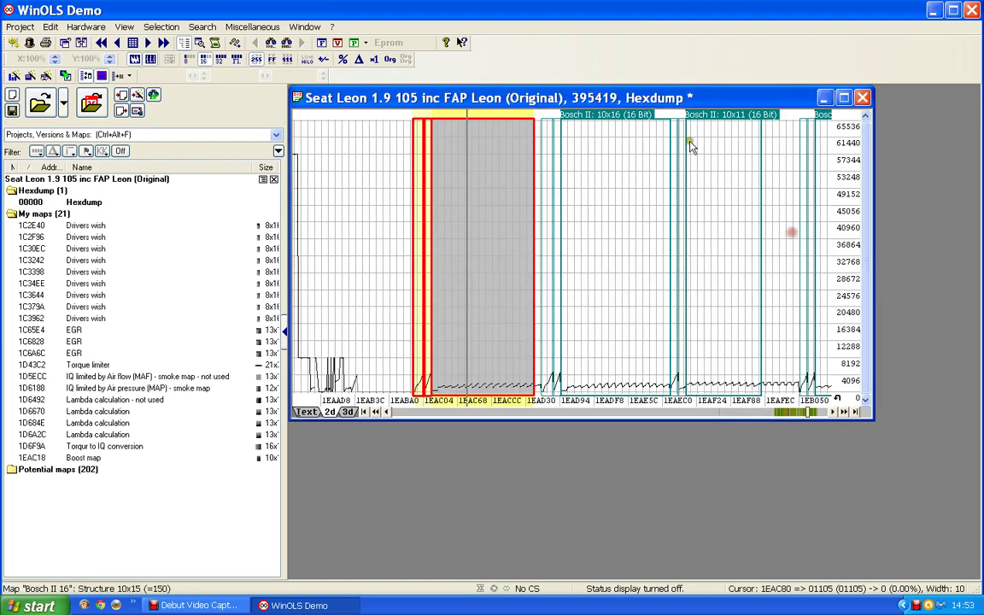
Add the neighbouring 10x16 potential map at 1EAD92 to the project's maps and describe its Y-axis as "Engine speed" in rpm.
double_click(607, 118)
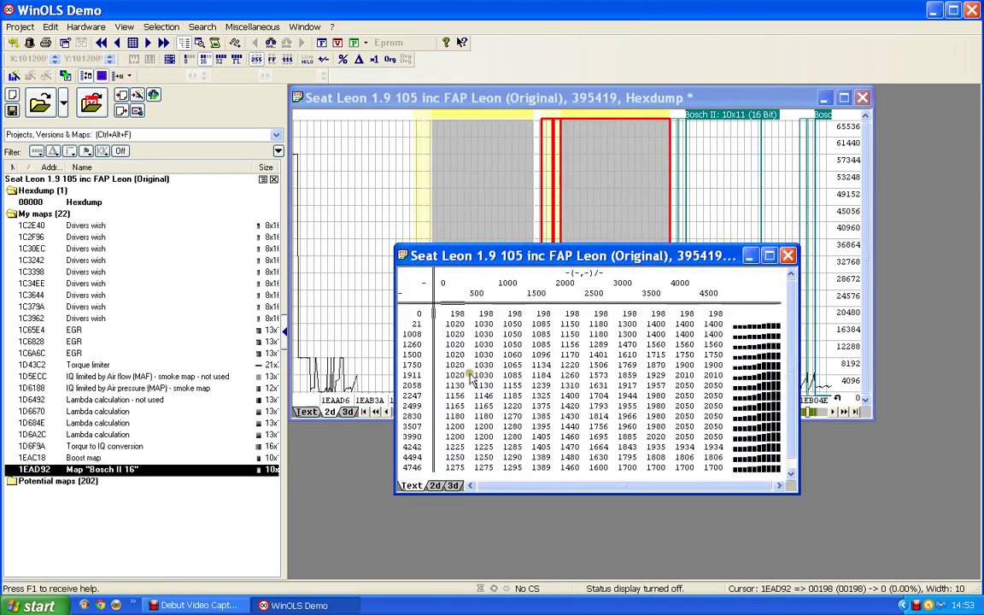
double_click(419, 386)
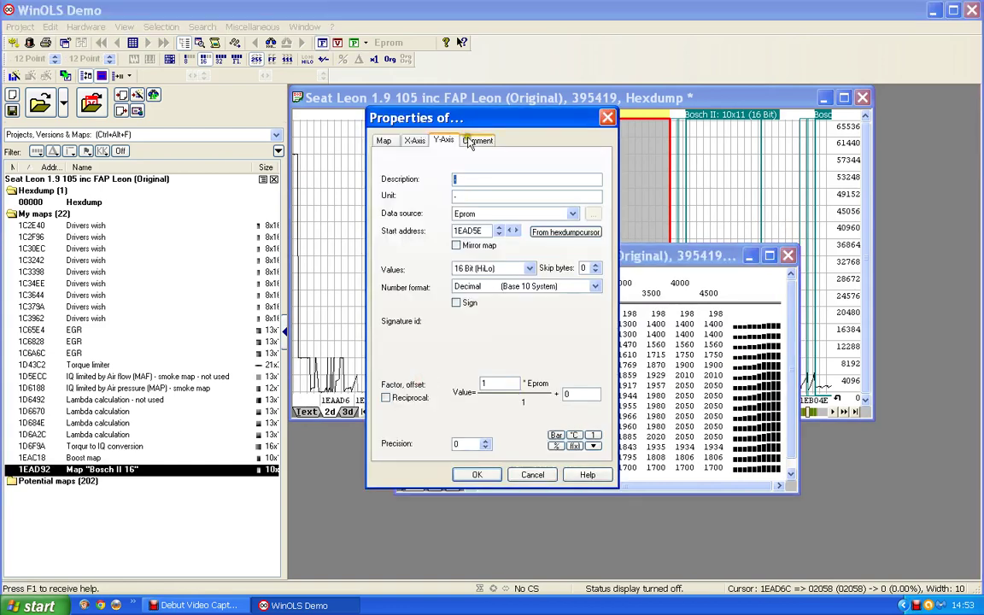
type("Engine speed")
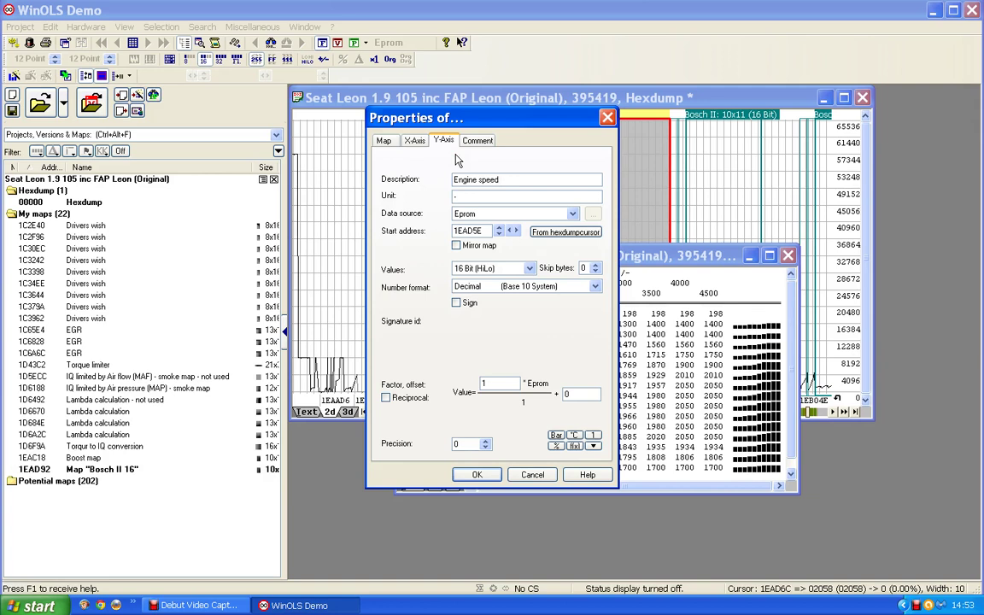
type("rpm")
Describe the 10x16 map's X-axis as "IQ" in mg/stroke, with factor 0.01 and a precision of 1, and apply the properties.
left_click(416, 140)
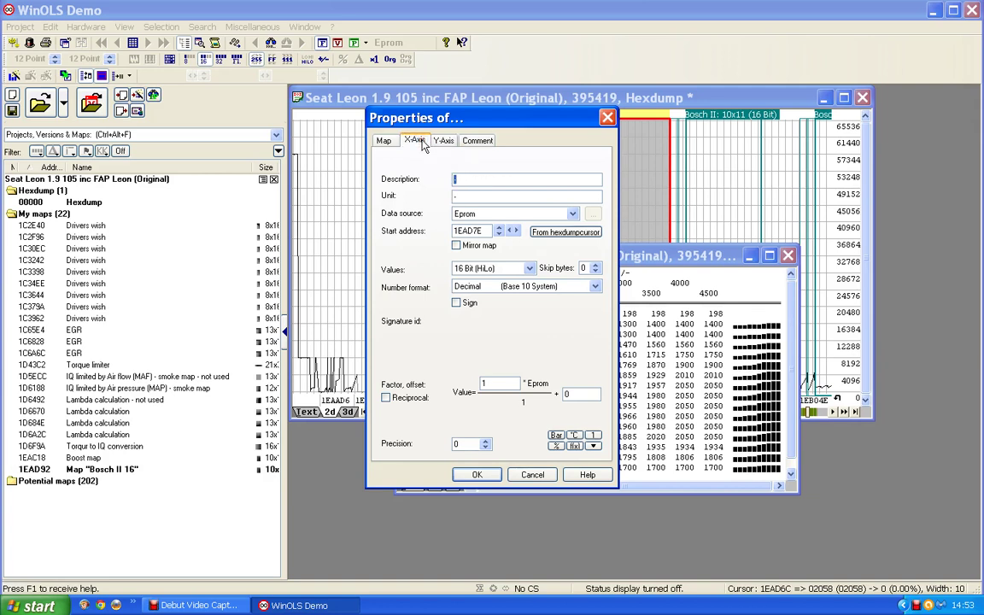
type("IQ")
type("mg")
type("0")
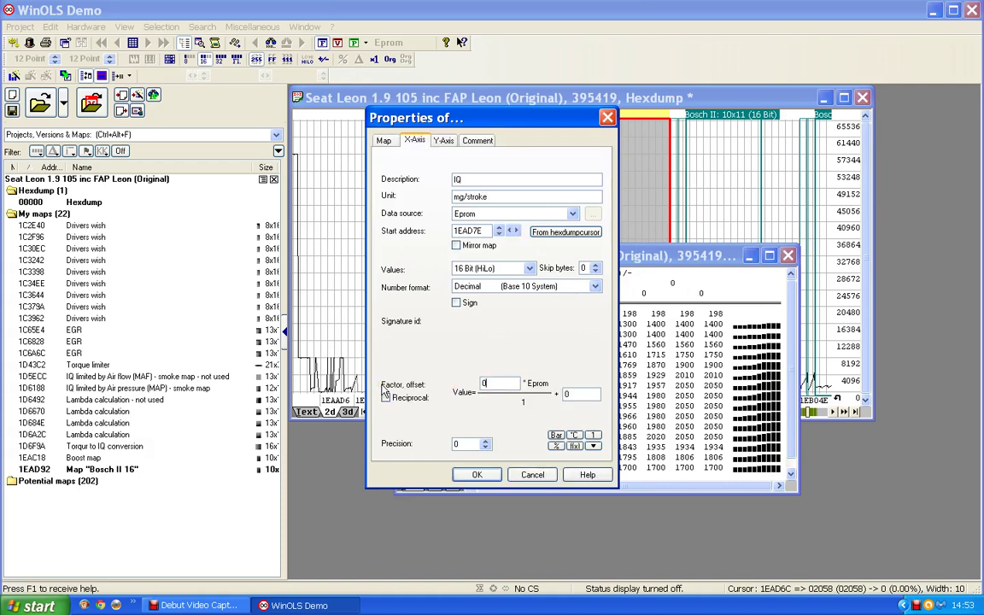
type(".01")
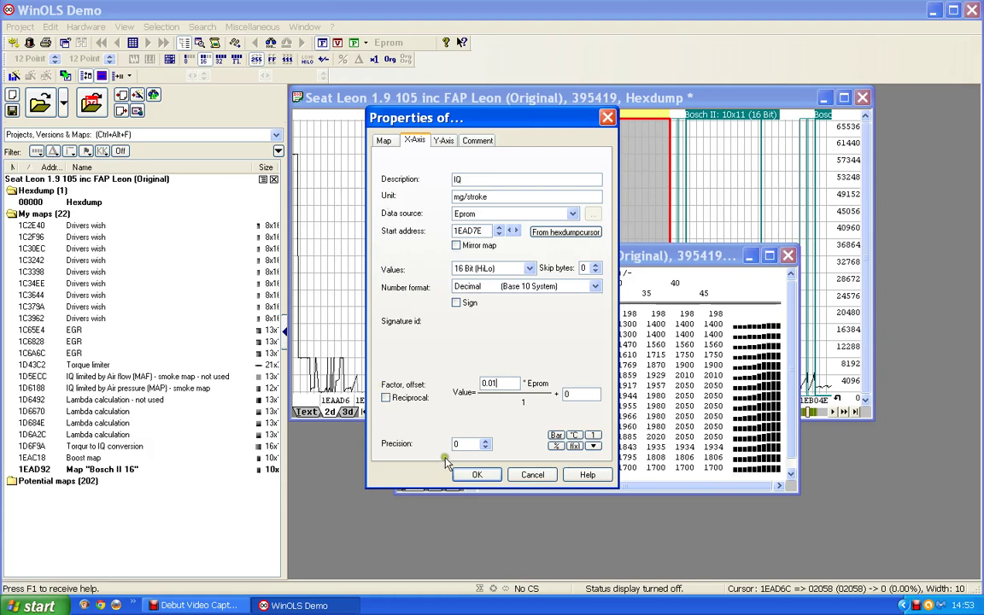
left_click(487, 443)
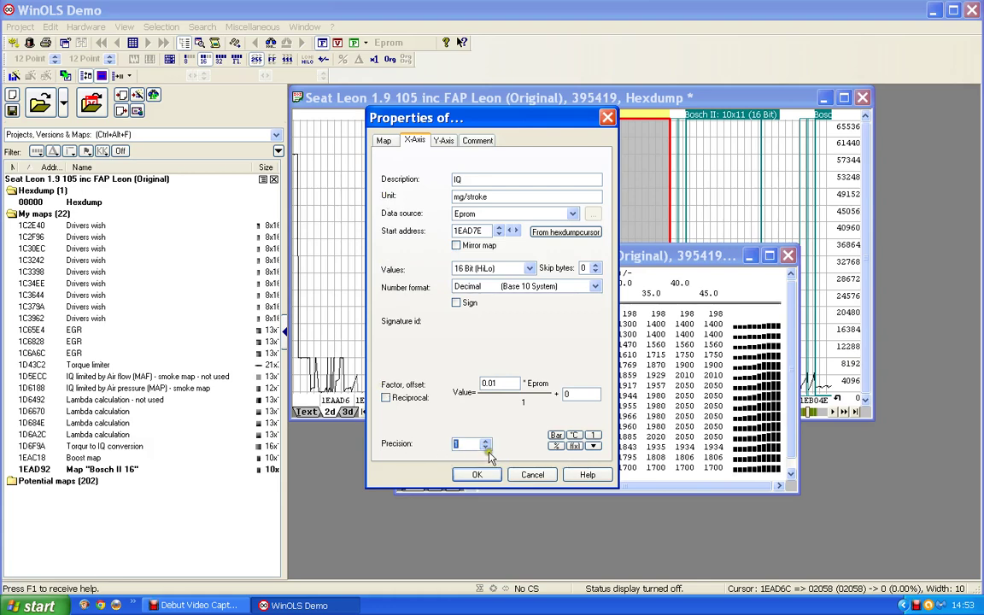
left_click(479, 472)
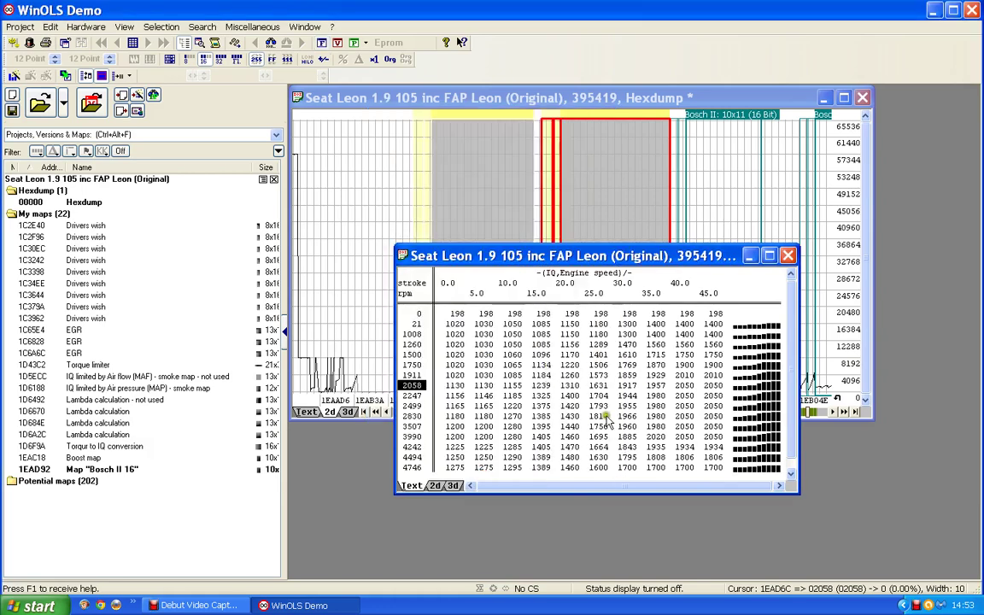
Name the 10x16 map "Boost map", describe its values as "Boost pressure" in mbar, and close its window.
double_click(548, 376)
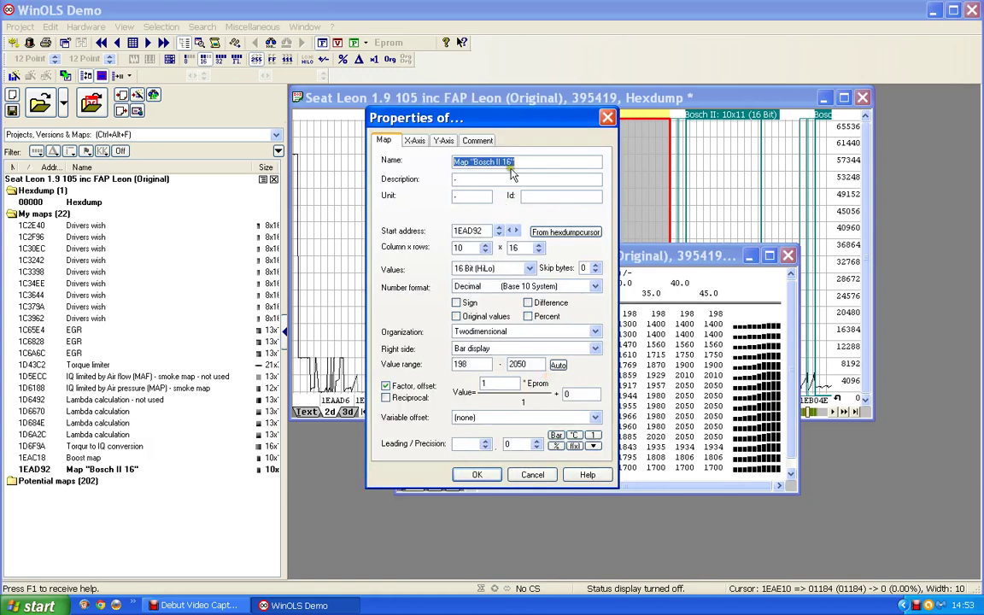
type("Boost")
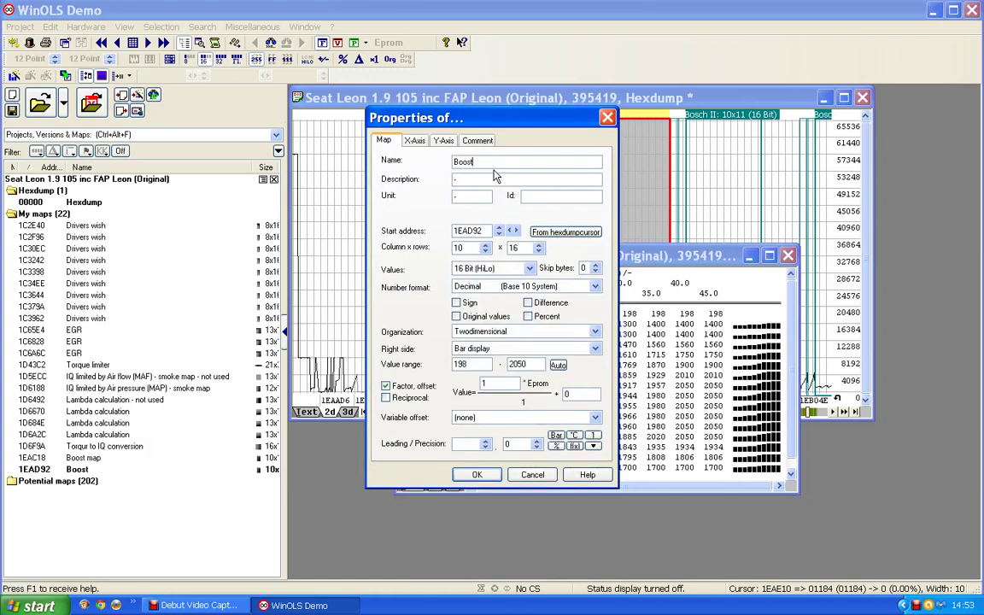
type("map")
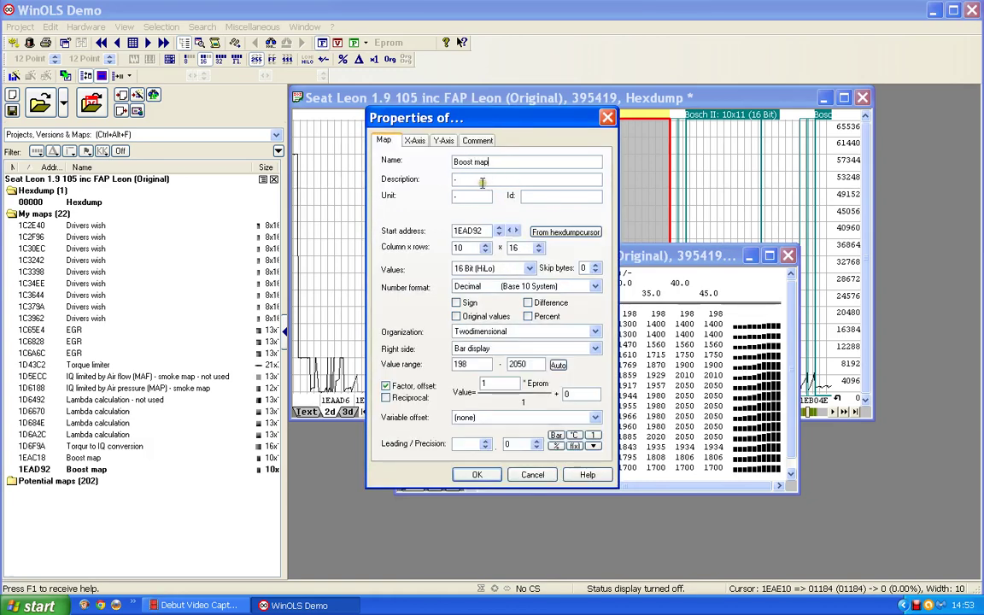
key("Tab")
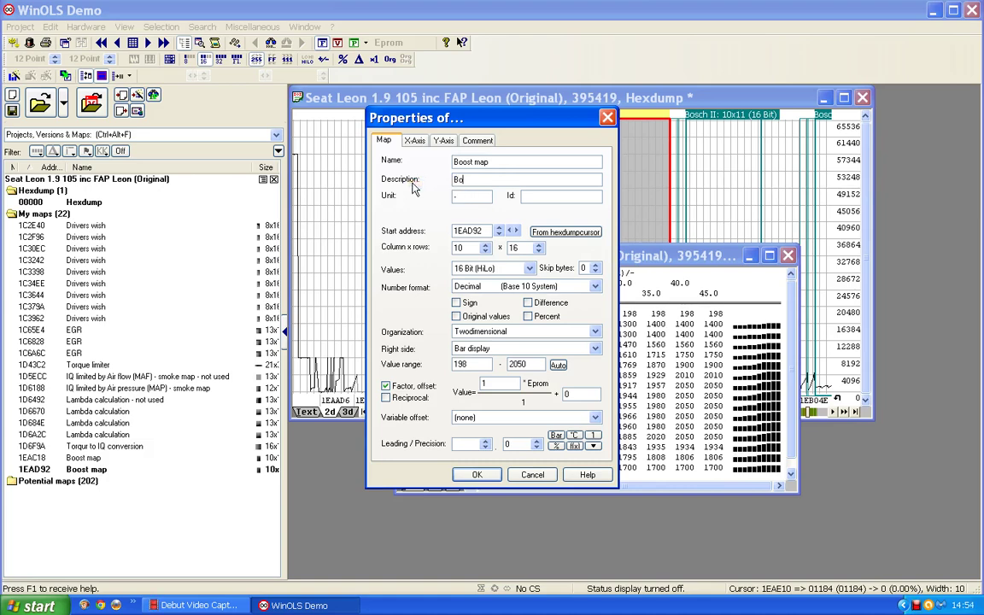
type("Boost pressure")
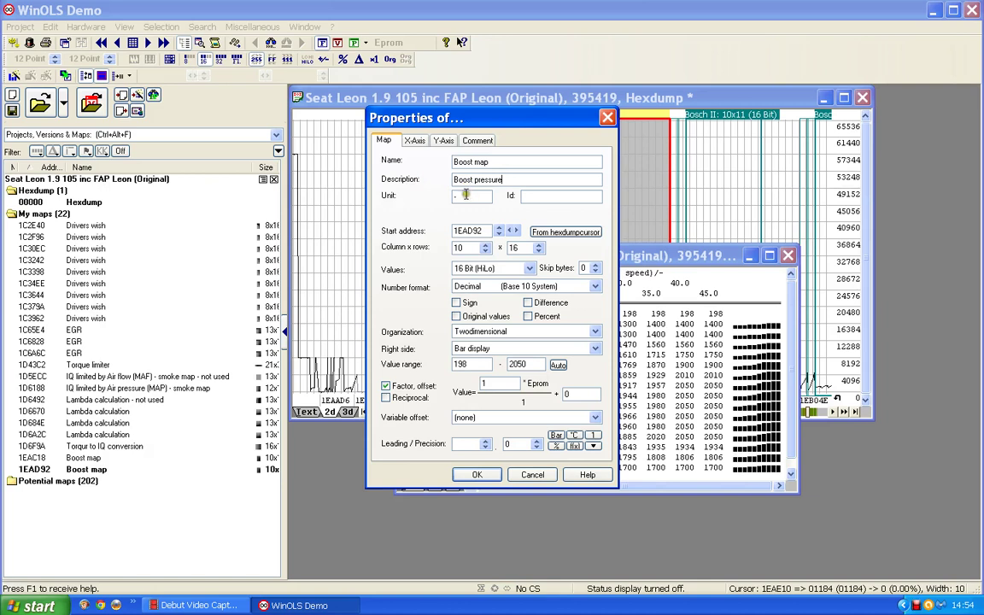
key("Tab")
type("mbar")
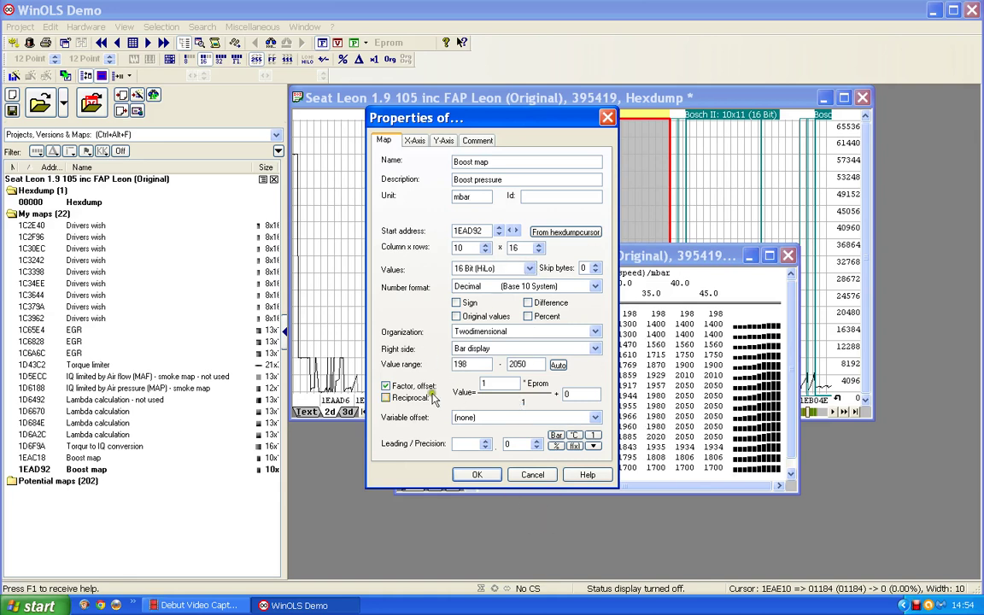
left_click(472, 474)
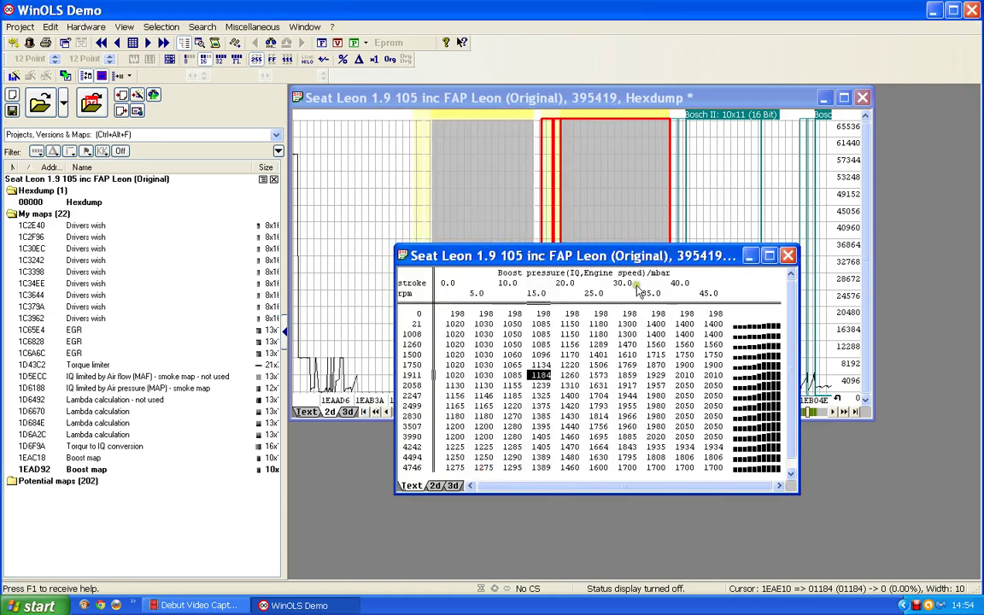
left_click(787, 256)
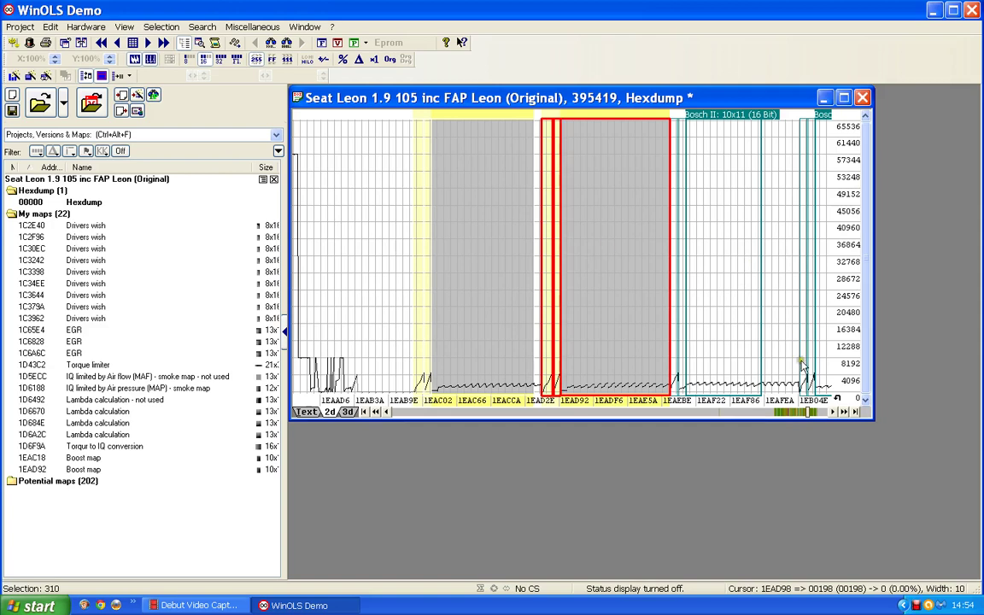
Add the 10x10 potential map at 1EB07A to the project's maps, check its values and 3D surface, and close its window.
scroll(760, 389, "down", 3)
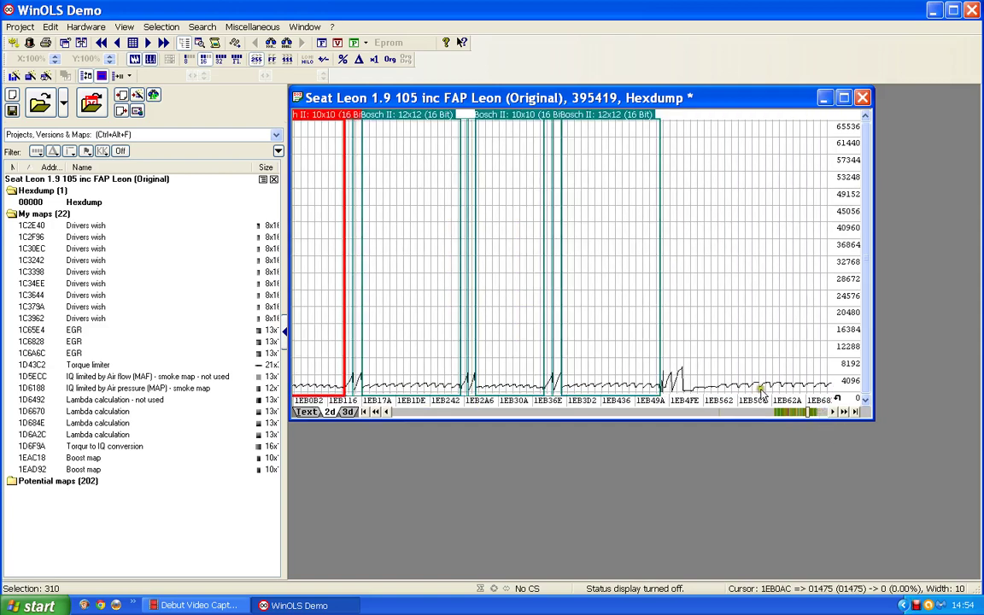
scroll(440, 273, "up", 4)
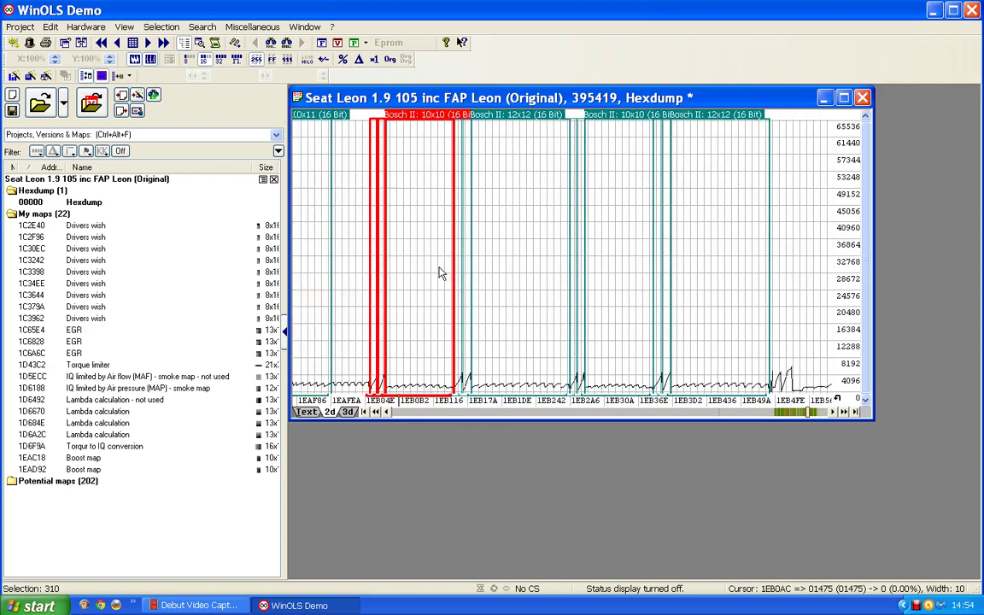
scroll(440, 273, "up", 3)
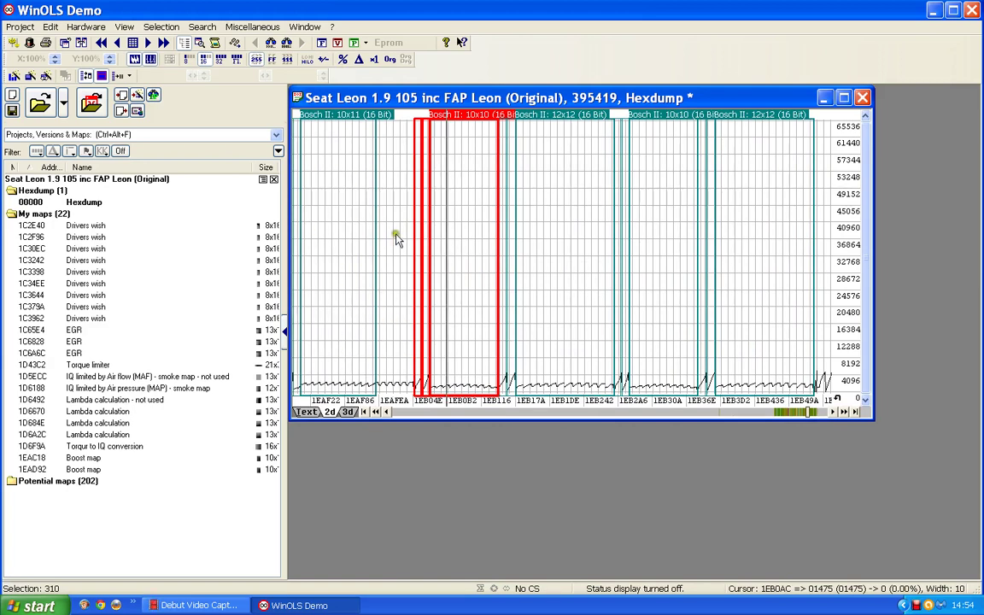
double_click(462, 132)
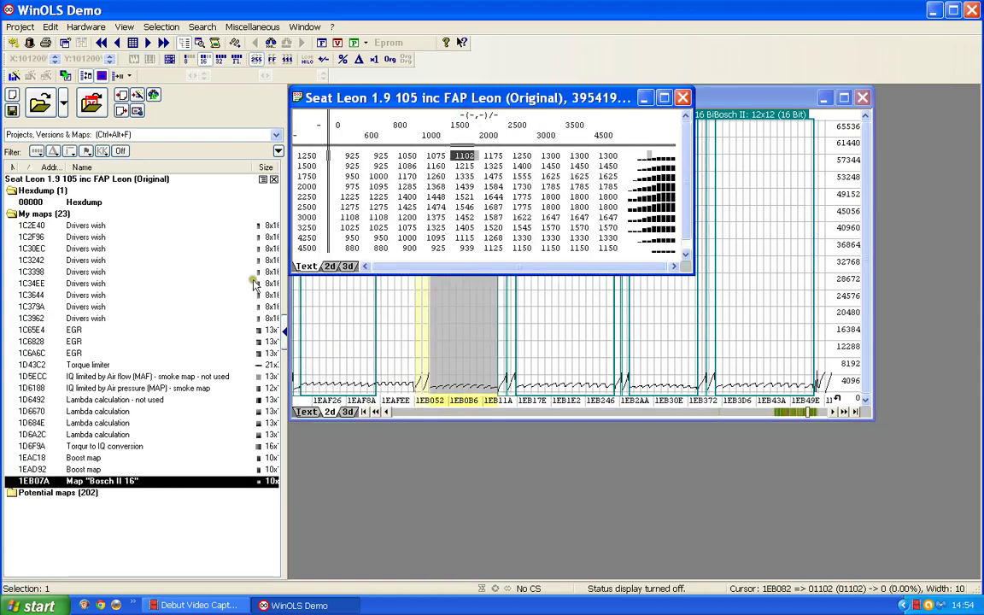
left_click(347, 267)
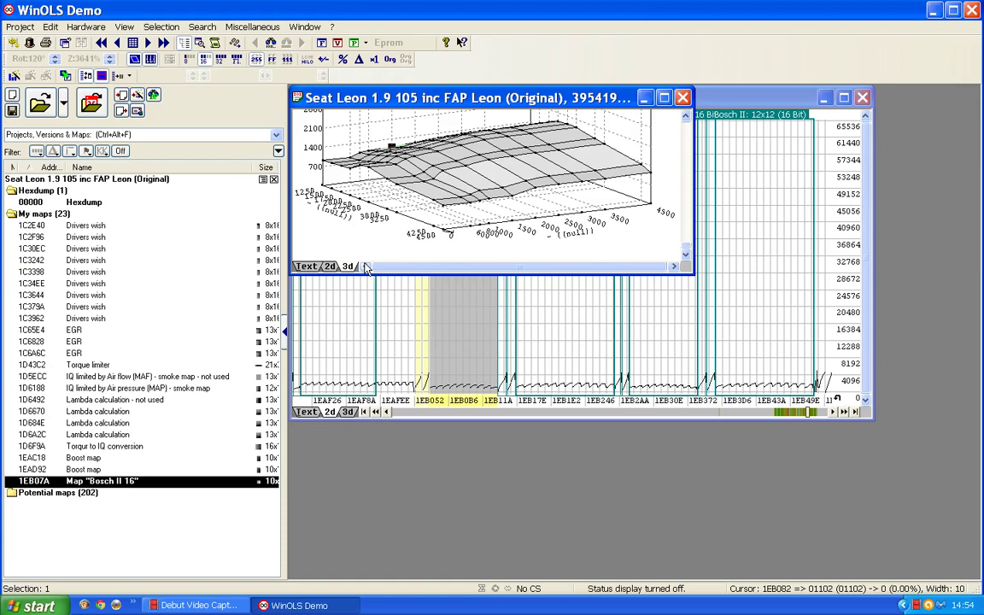
key("Escape")
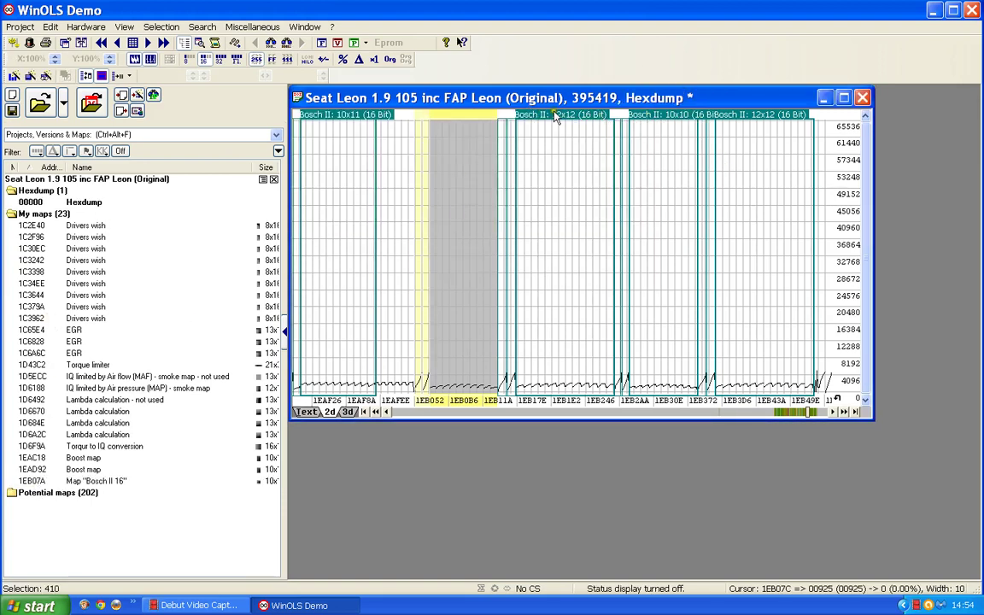
Add the 12x12 potential map at 1EB176 to the project's maps, check its values and 3D surface, and close its window.
double_click(577, 135)
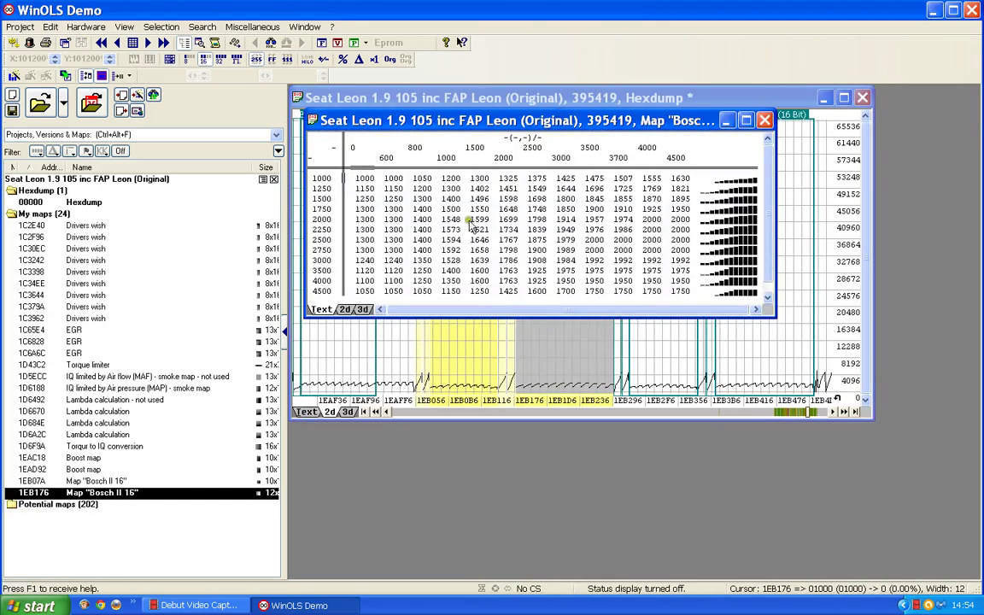
left_click(364, 310)
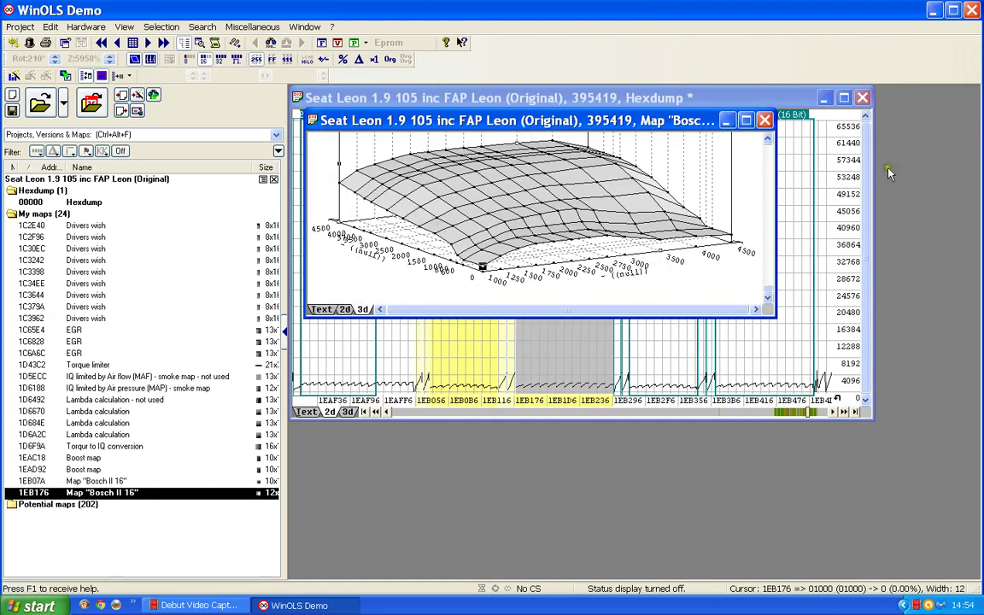
left_click(765, 120)
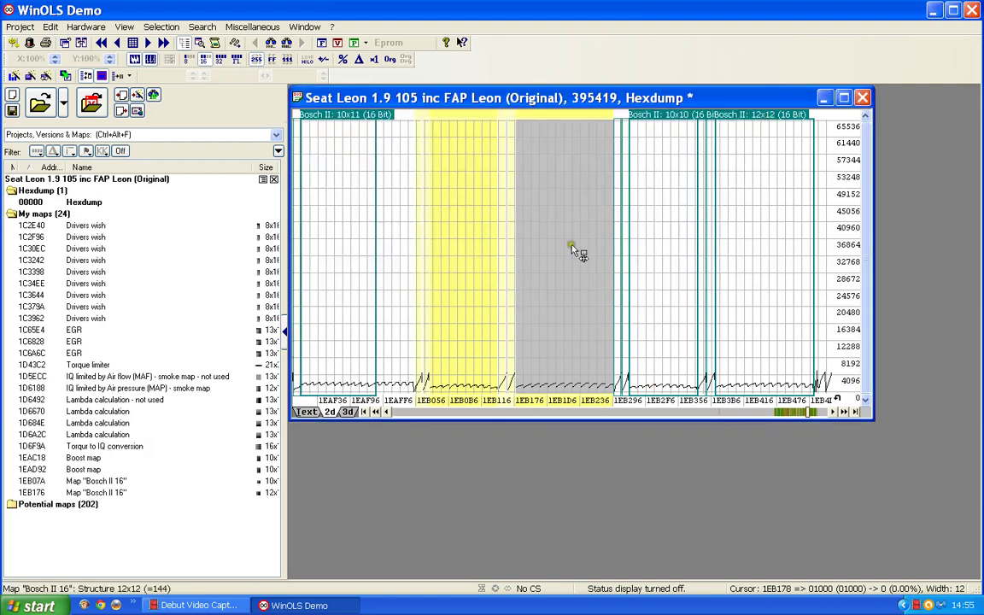
Add the second 12x12 potential map at 1EB3BE to the project's maps, inspect its values and 3D surface, and close its window.
left_click(769, 118)
left_click(707, 323)
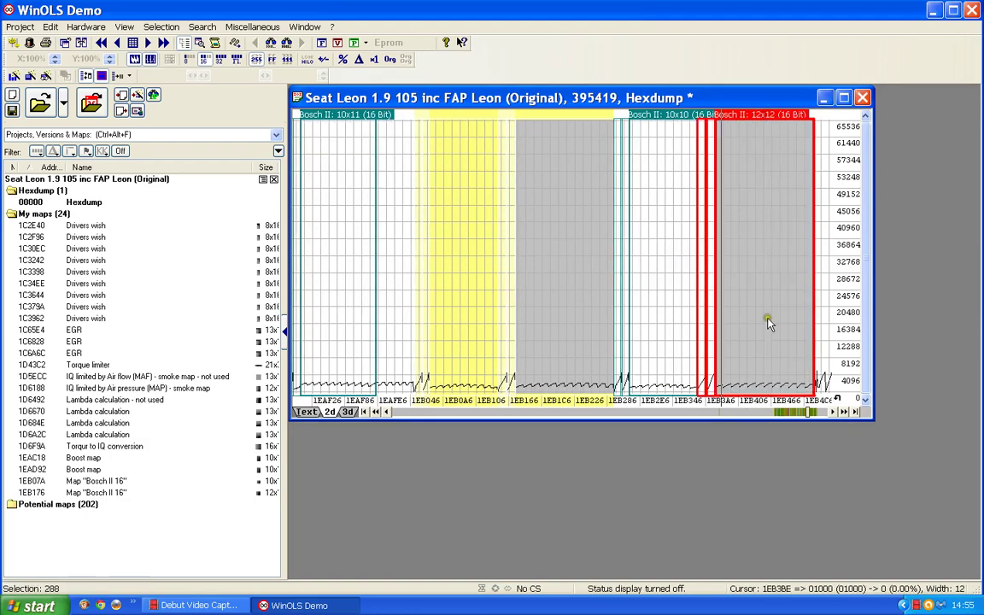
double_click(763, 120)
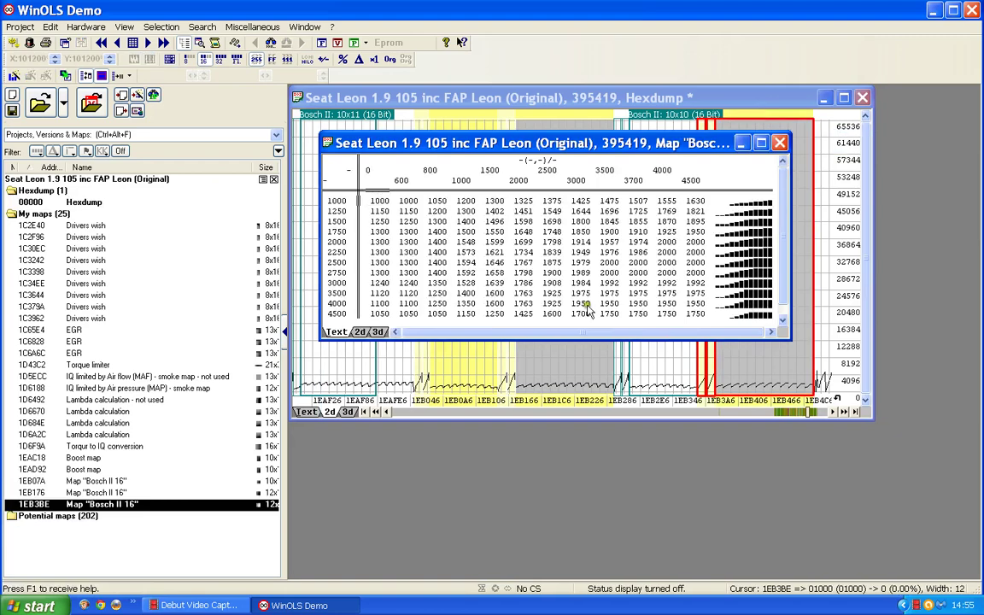
left_click(377, 331)
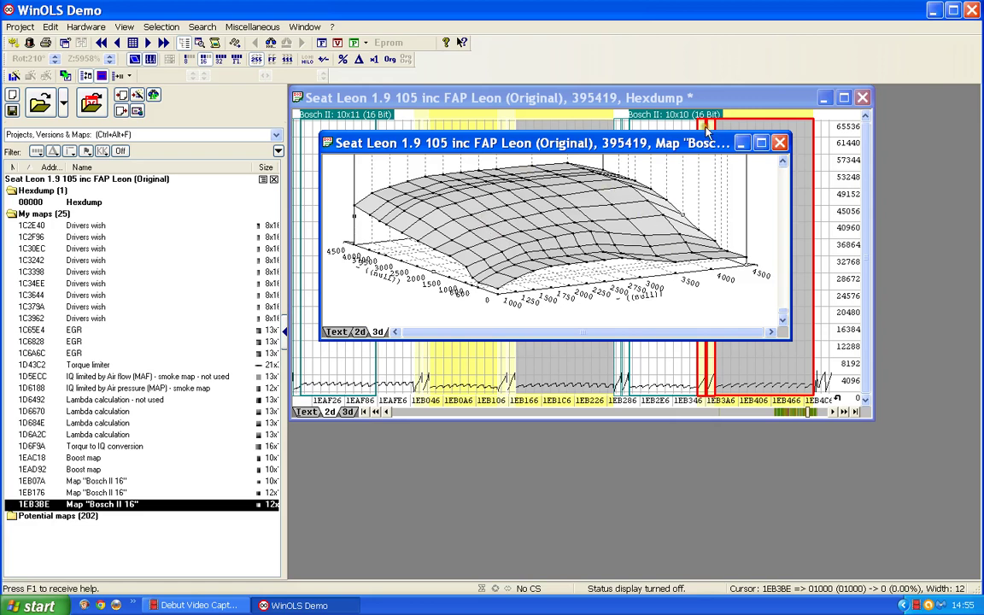
left_click(780, 143)
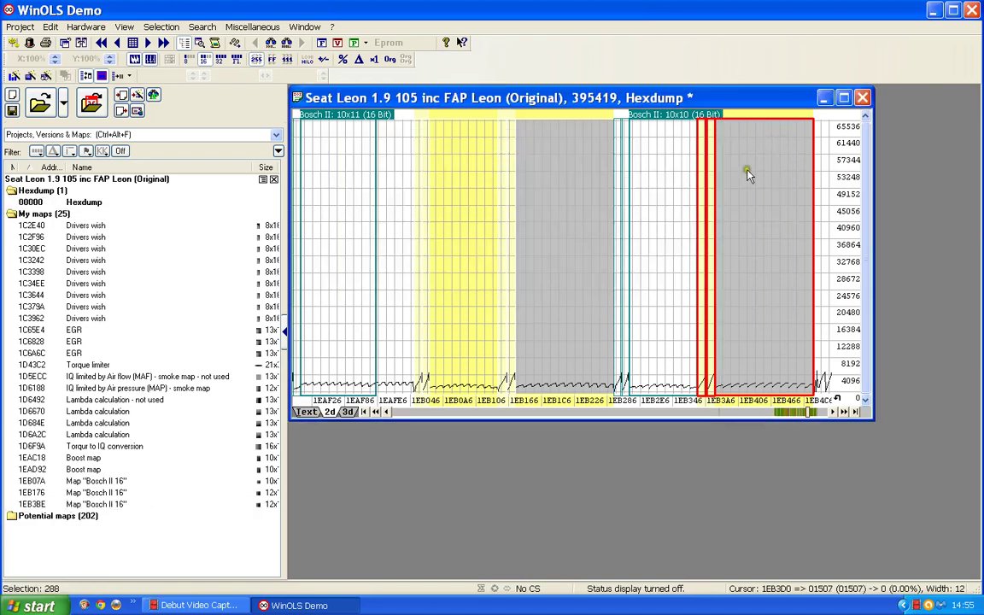
Delete the three unnamed "Bosch II 16" maps at 1EB07A, 1EB176 and 1EB3BE from the project's maps.
left_click(692, 284)
left_click(588, 273)
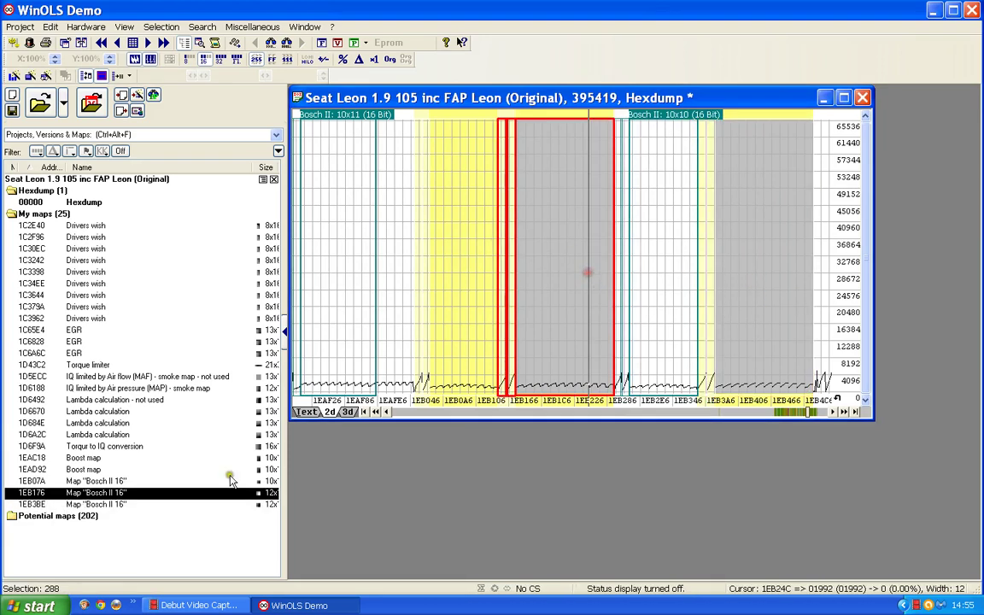
left_click(98, 481)
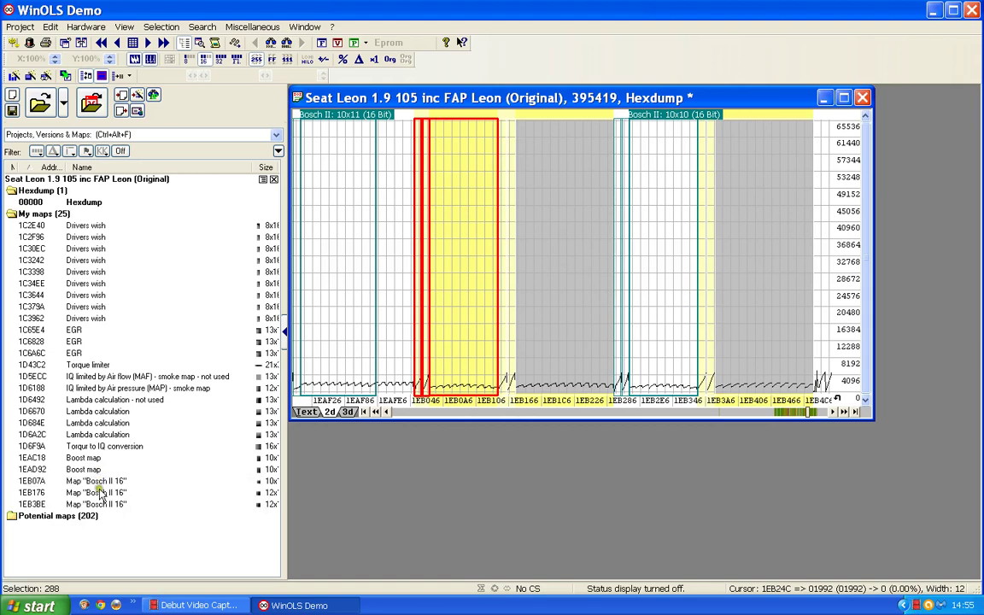
left_click(102, 504, "shift")
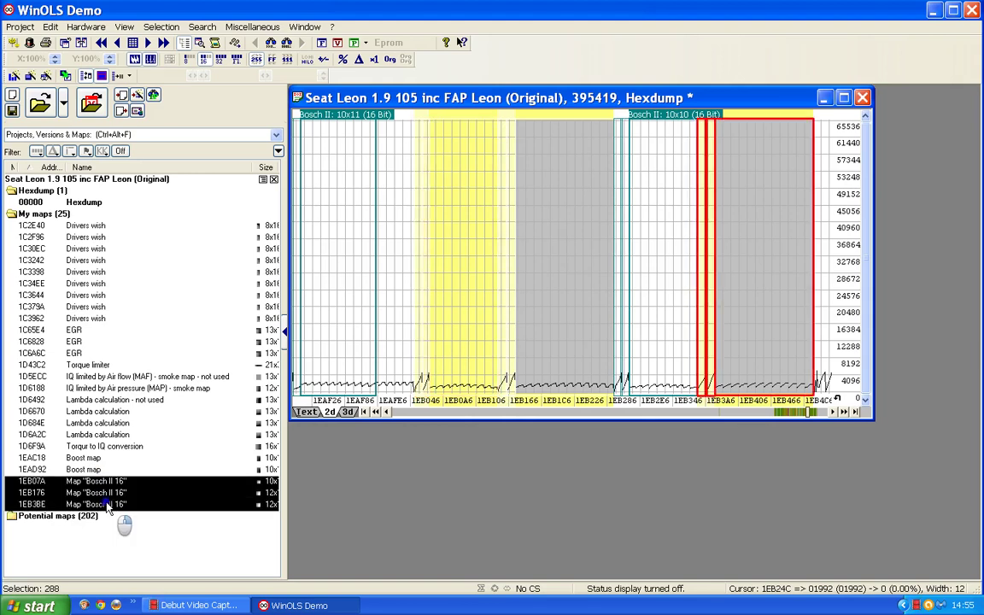
right_click(106, 506)
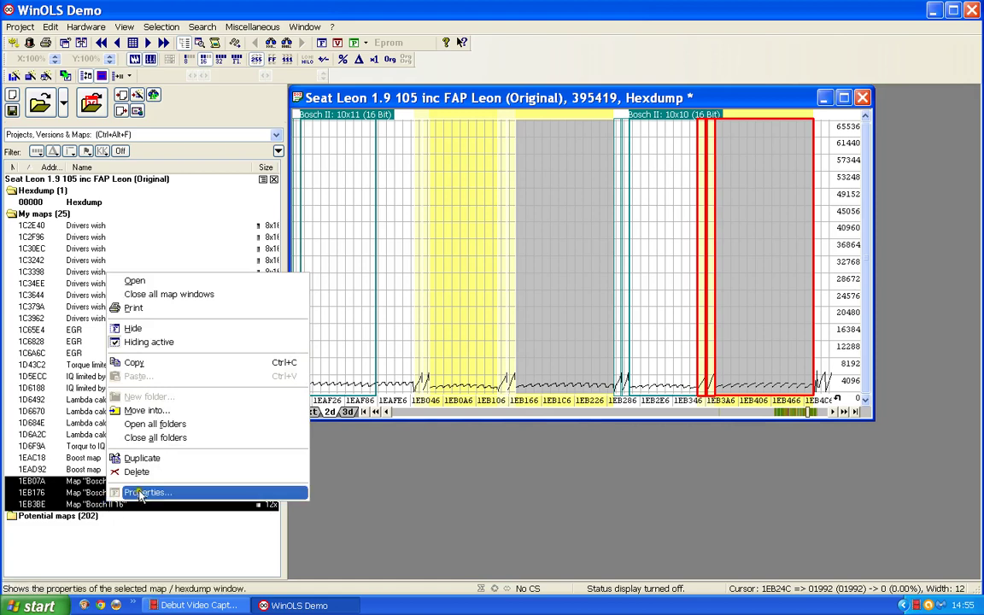
left_click(136, 472)
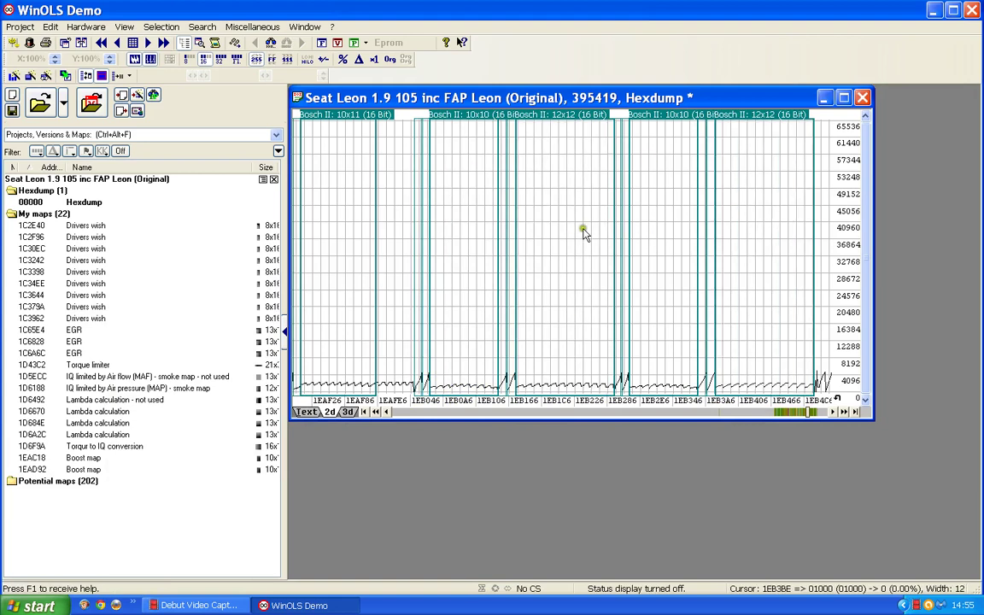
Return to the two boost maps at 1EAC18 and 1EAD92 in the hexdump and review their region.
scroll(558, 328, "left", 4)
scroll(558, 328, "left", 10)
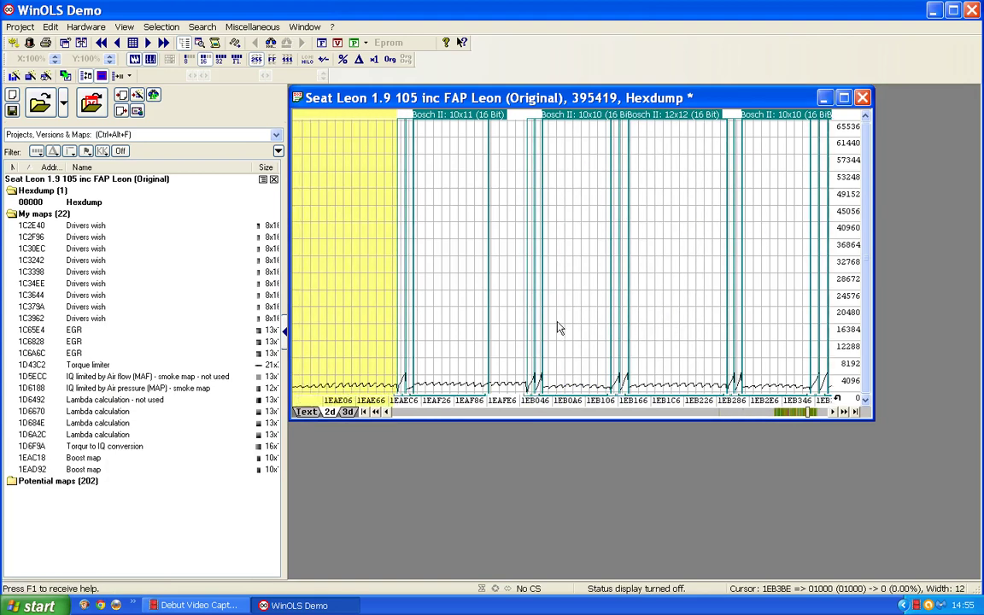
scroll(549, 293, "left", 2)
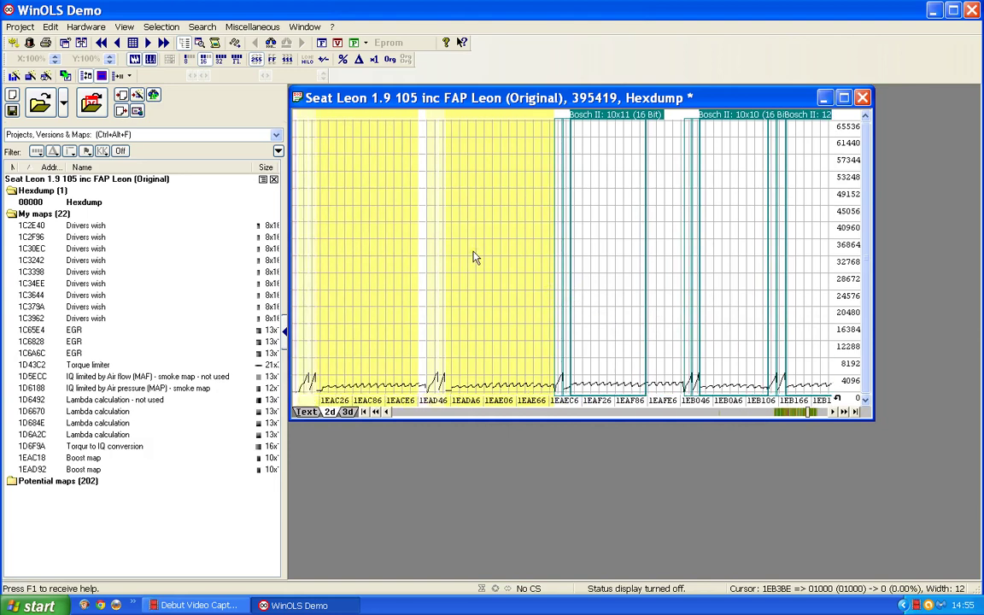
scroll(475, 258, "left", 1)
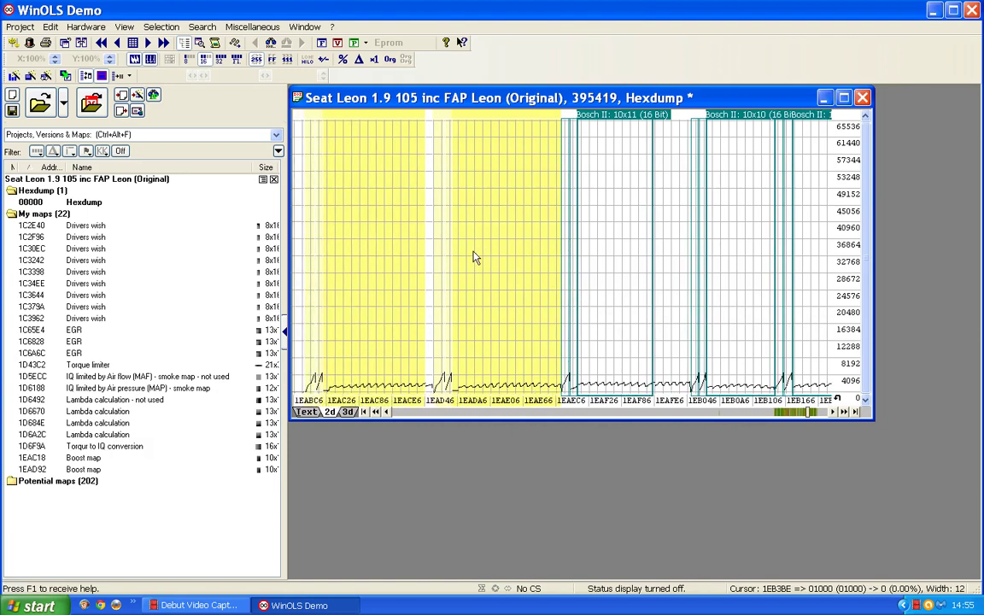